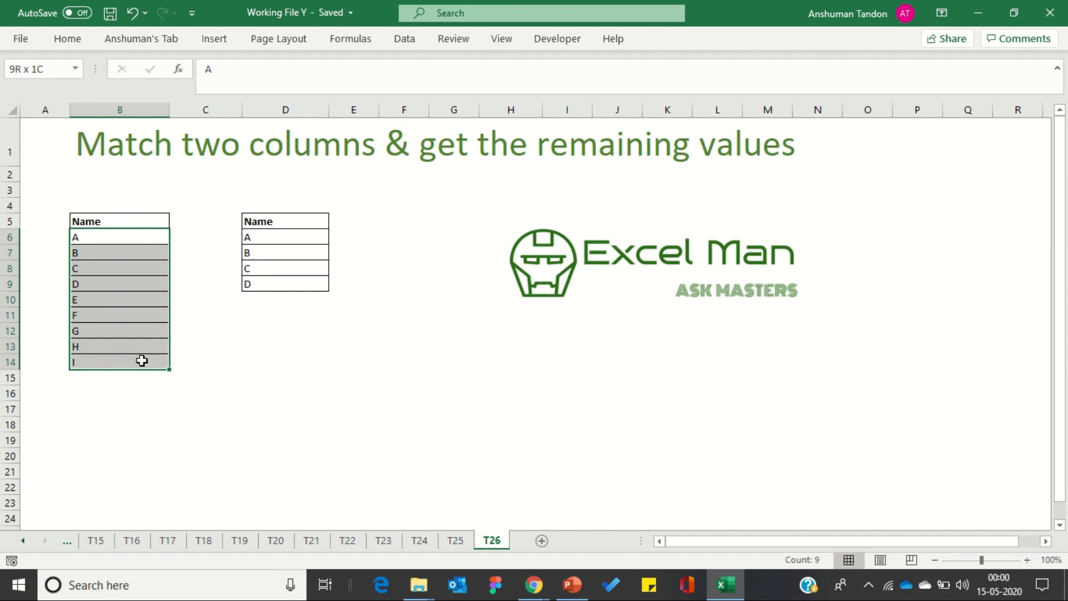
Step: Examine the two Name lists in columns B and D and the empty cells below the shorter list
click(233, 341)
drag(265, 299, 268, 360)
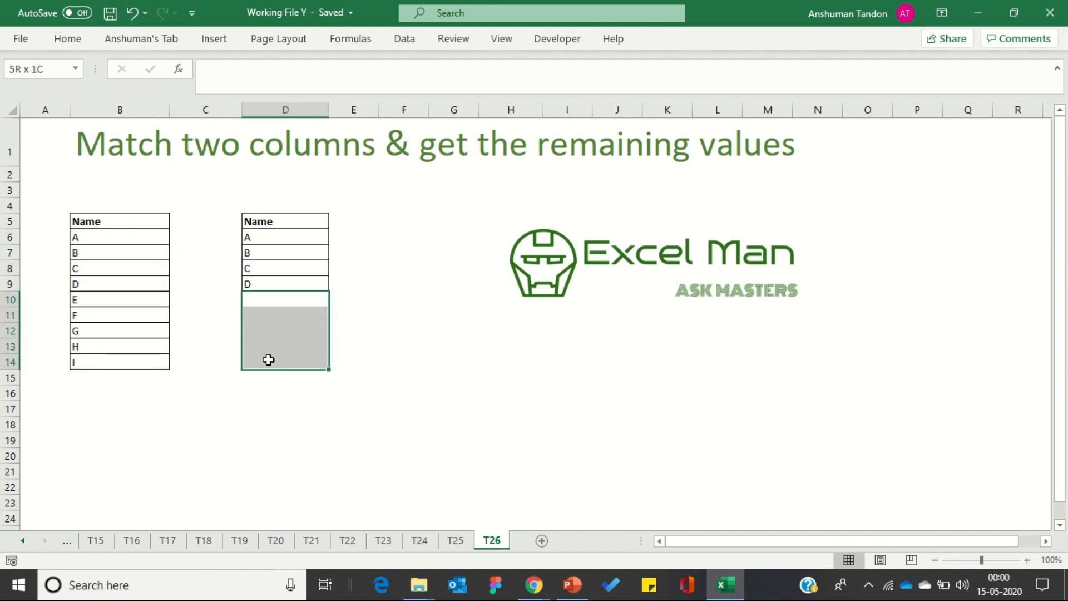
drag(269, 360, 267, 357)
click(193, 310)
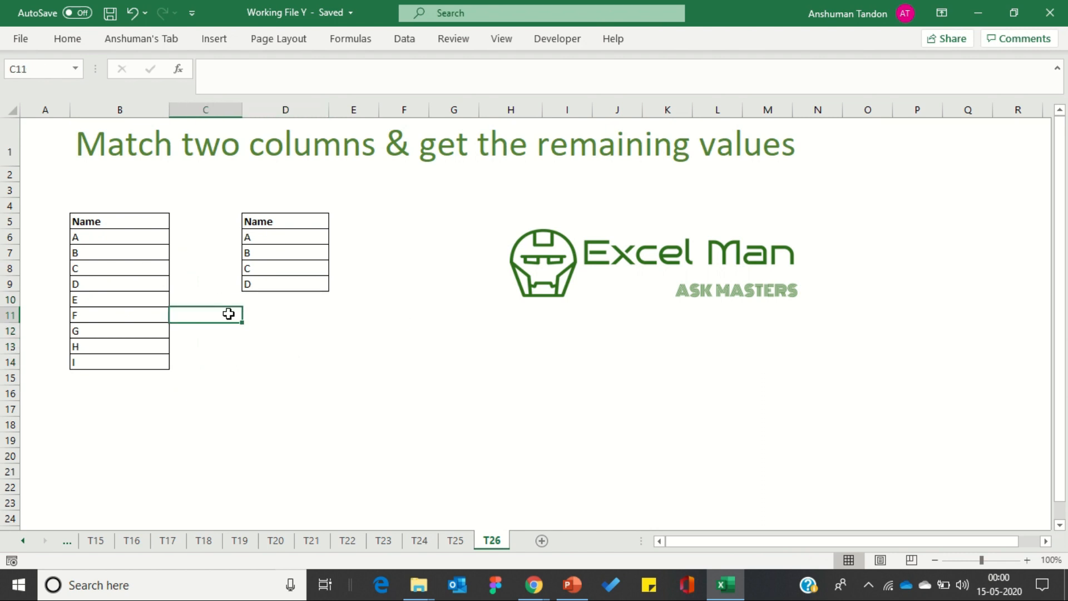
click(256, 345)
click(342, 419)
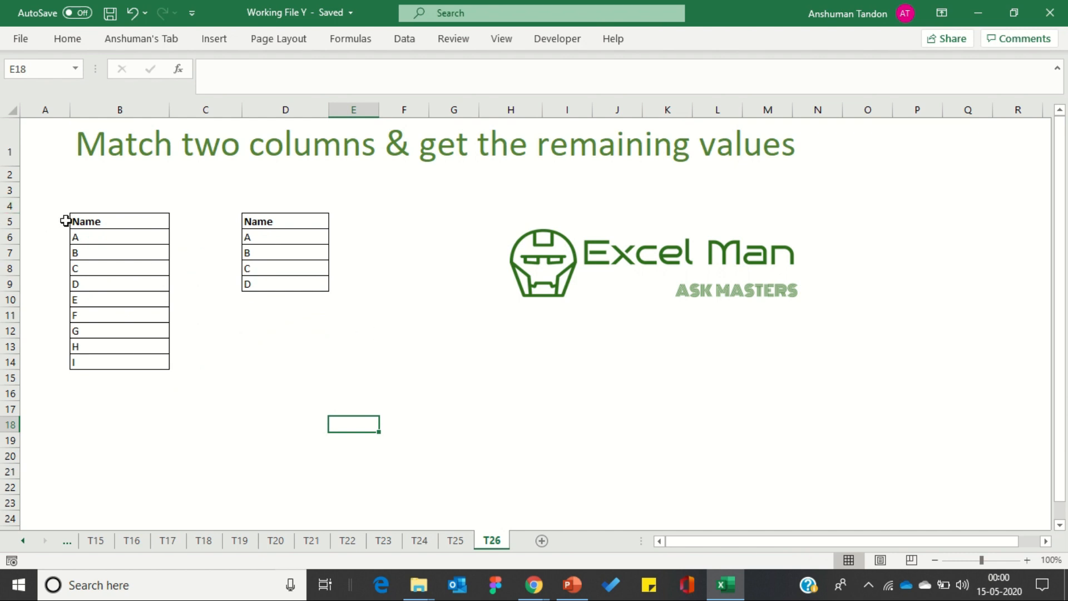
drag(65, 221, 89, 362)
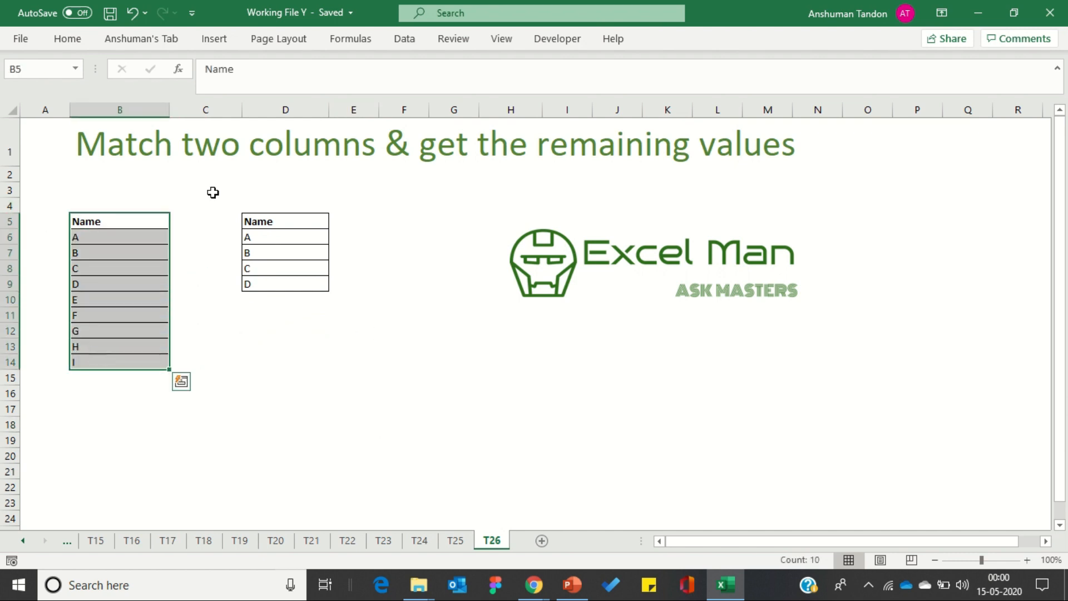
drag(245, 222, 262, 363)
click(244, 344)
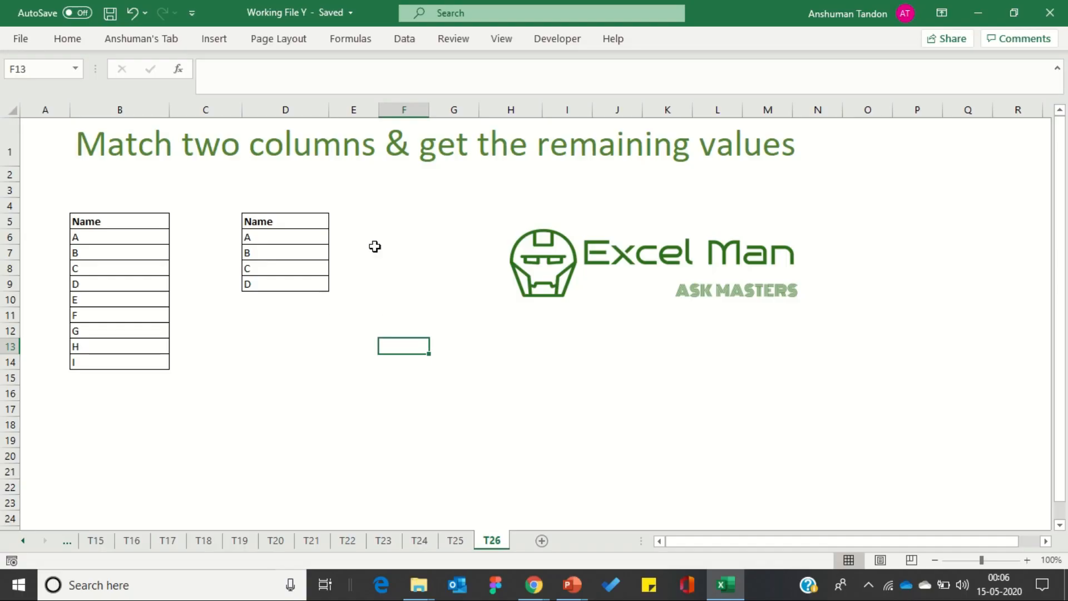
Step: Enter =MATCH($B$6:$B$14,D6:D9,0) in cell D10 to match the full name list exactly against the shorter list
click(284, 296)
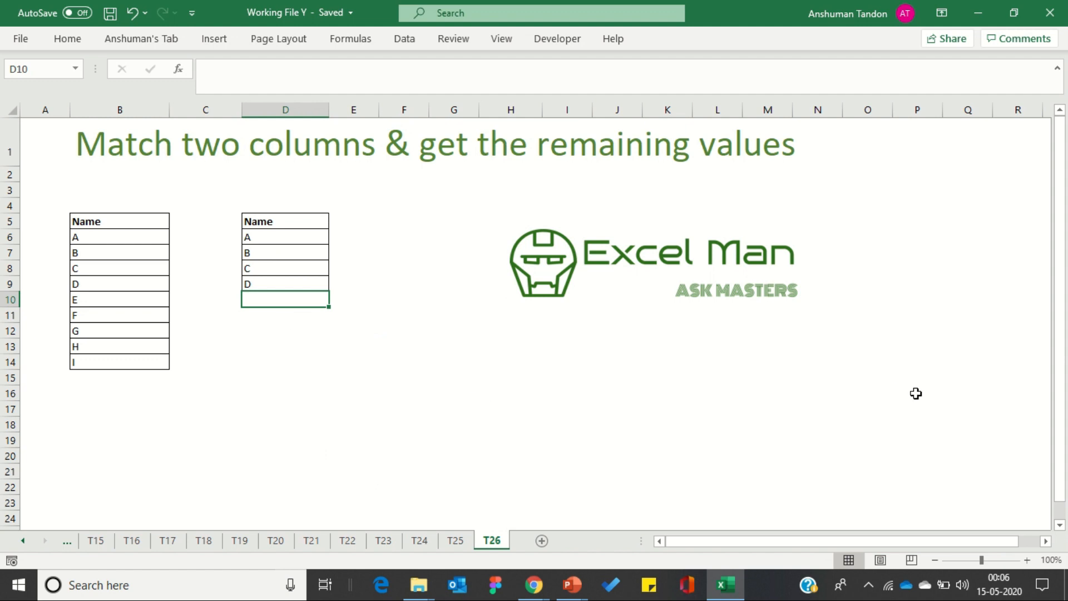
text(=Match)
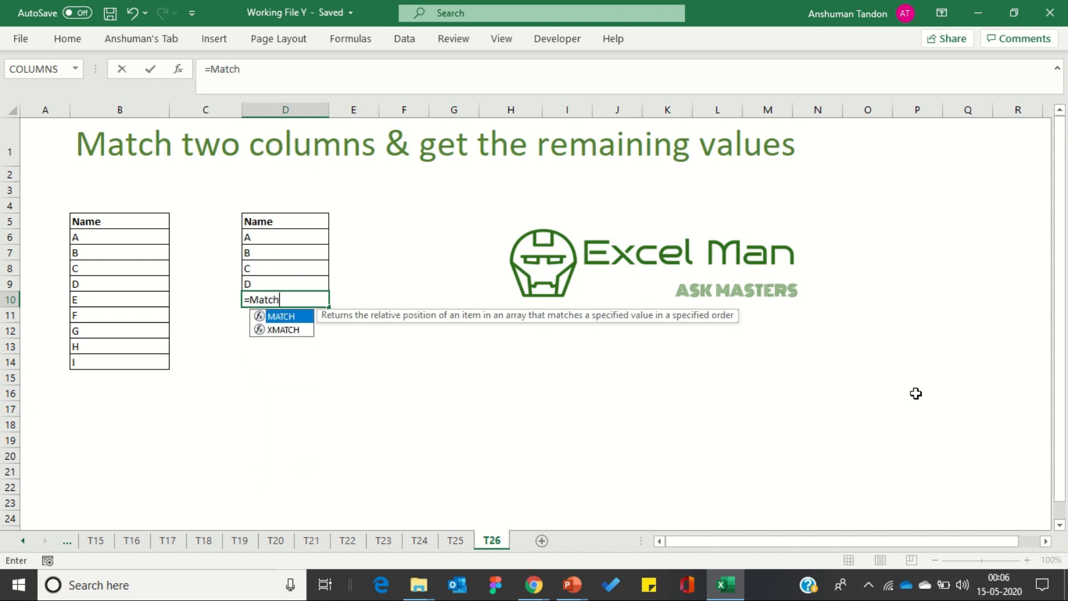
key(Tab)
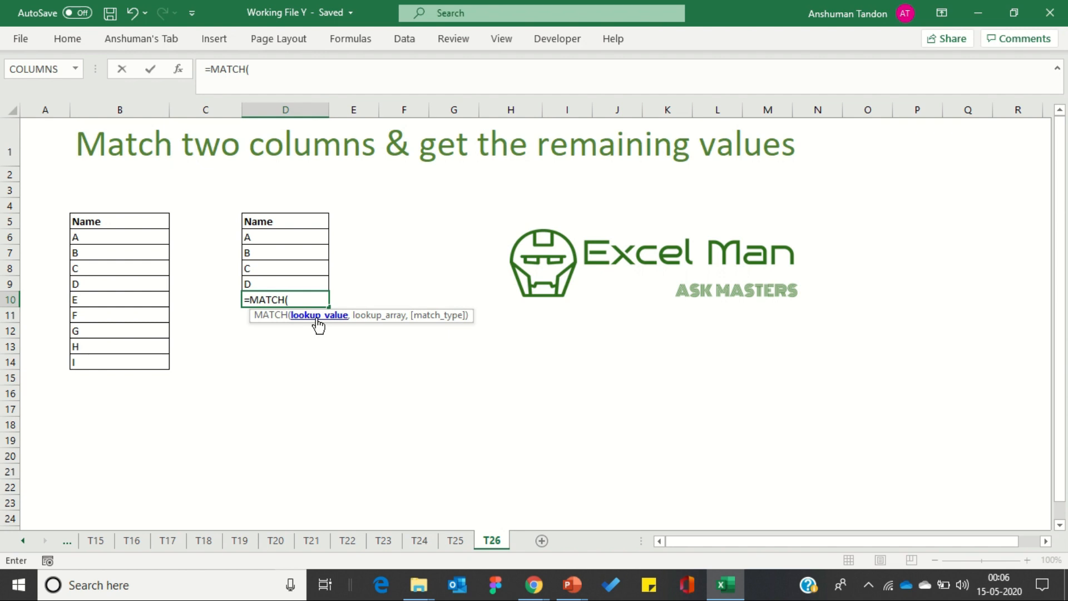
drag(102, 236, 123, 362)
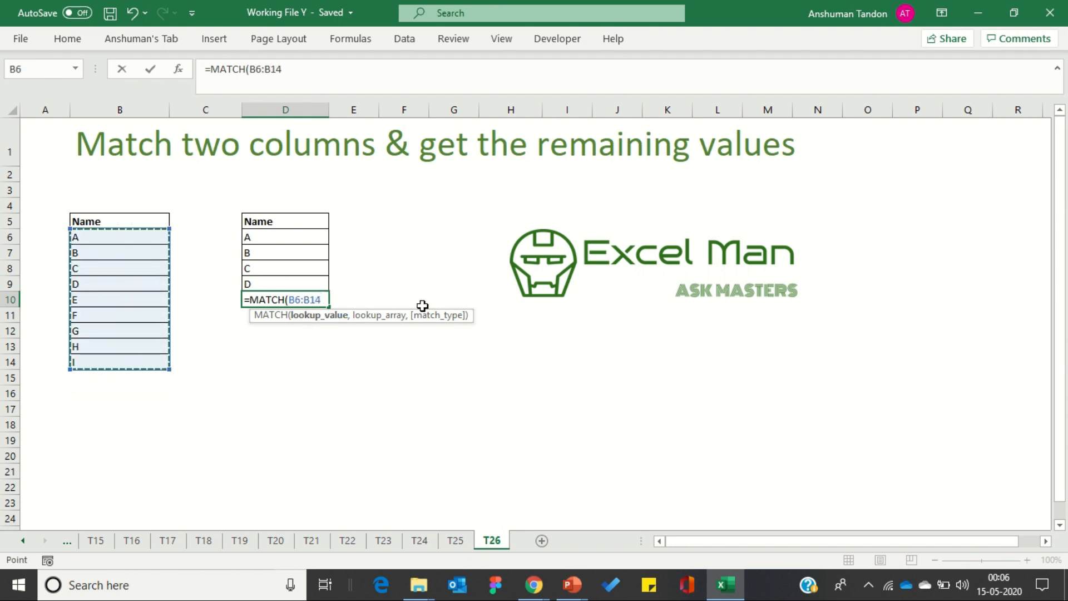
key(F4)
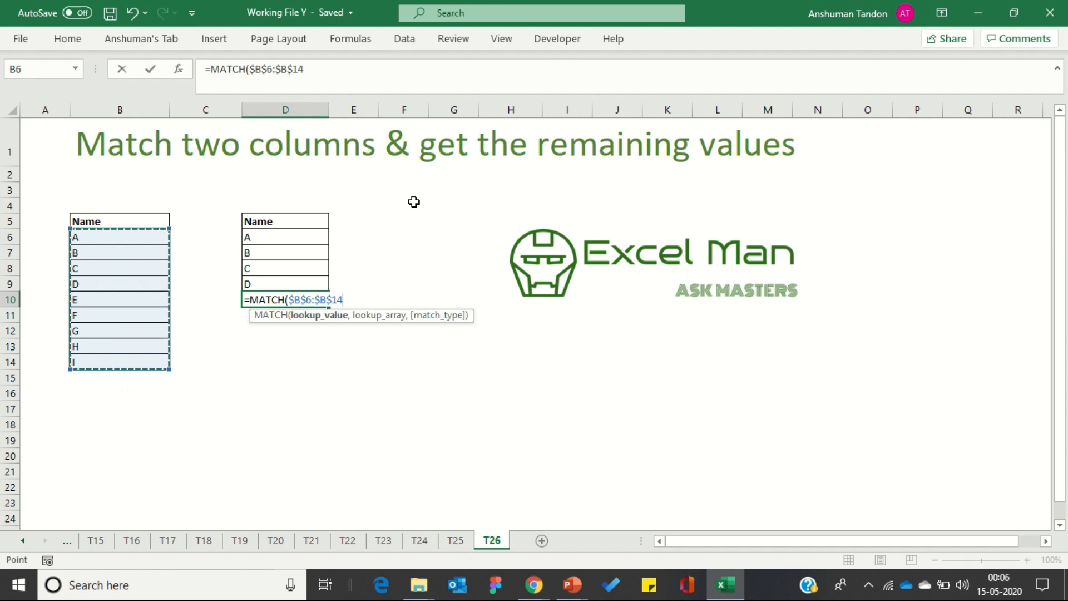
text(,)
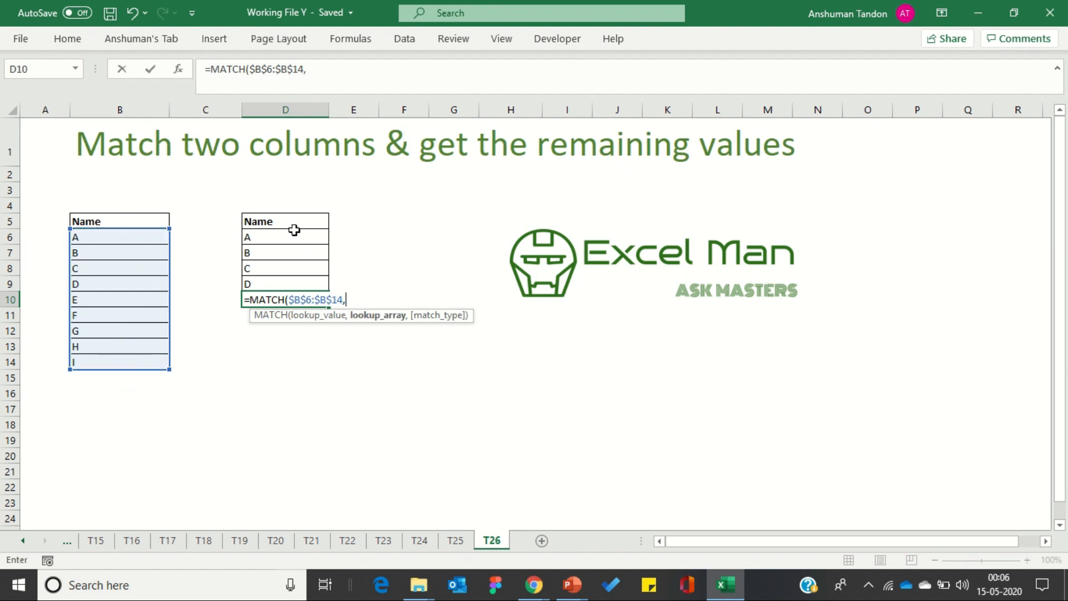
drag(292, 233, 290, 276)
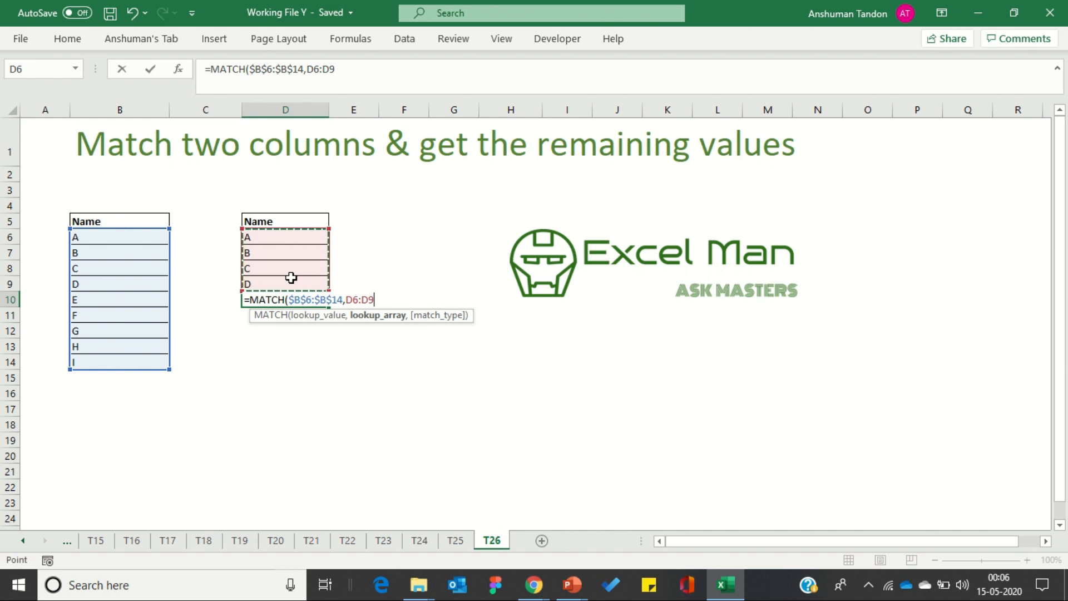
text(,)
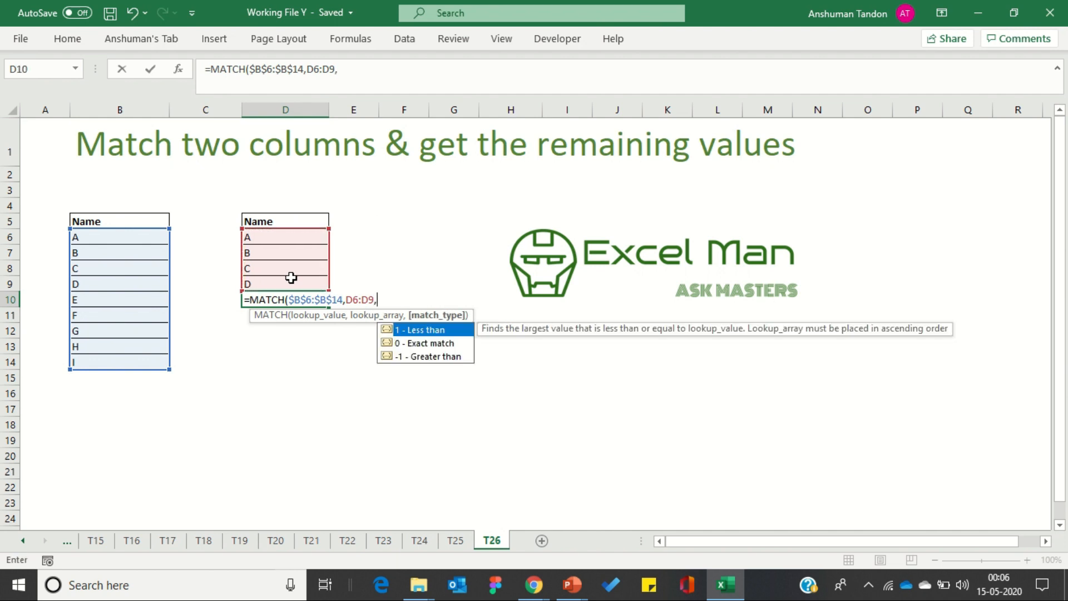
key(Down)
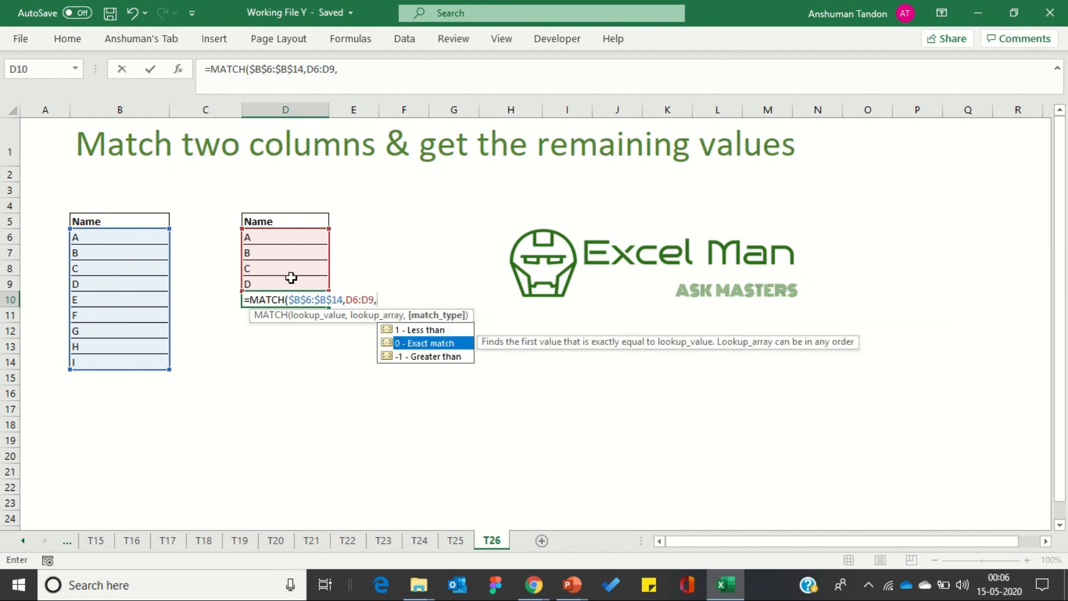
key(Tab)
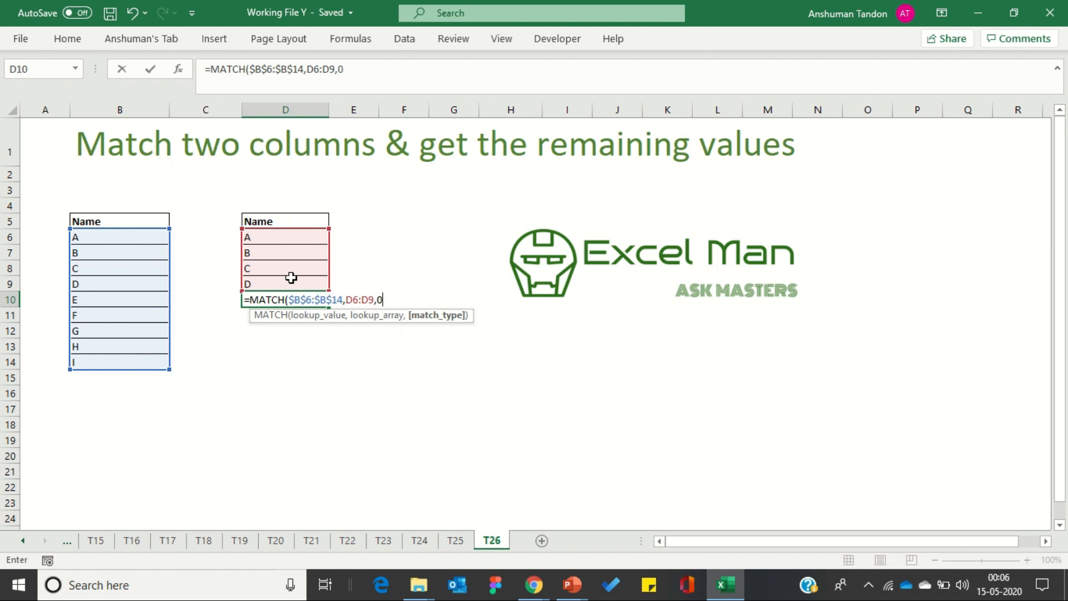
text())
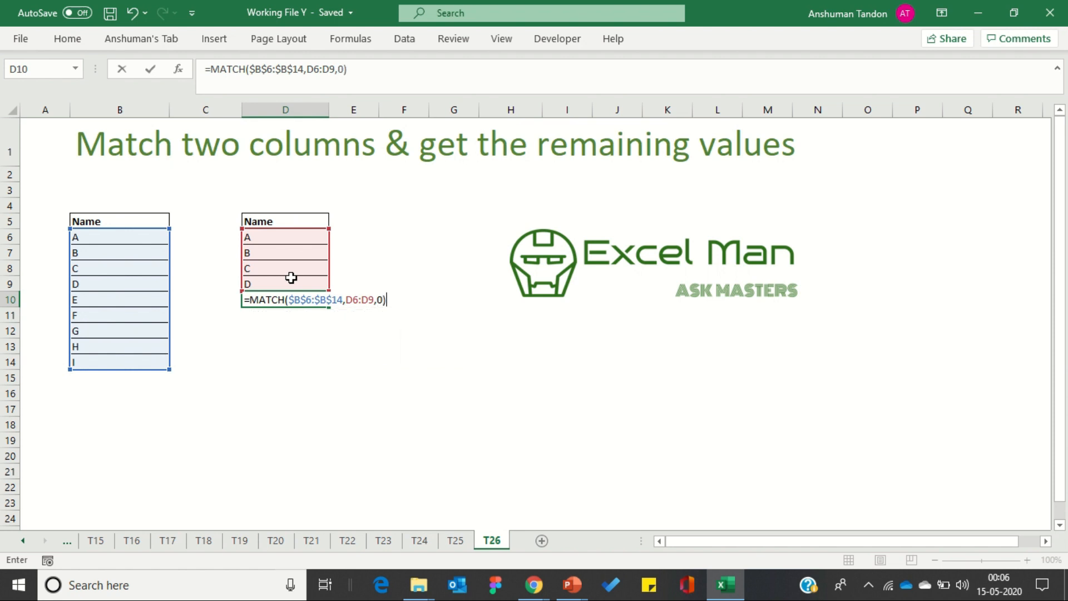
key(Return)
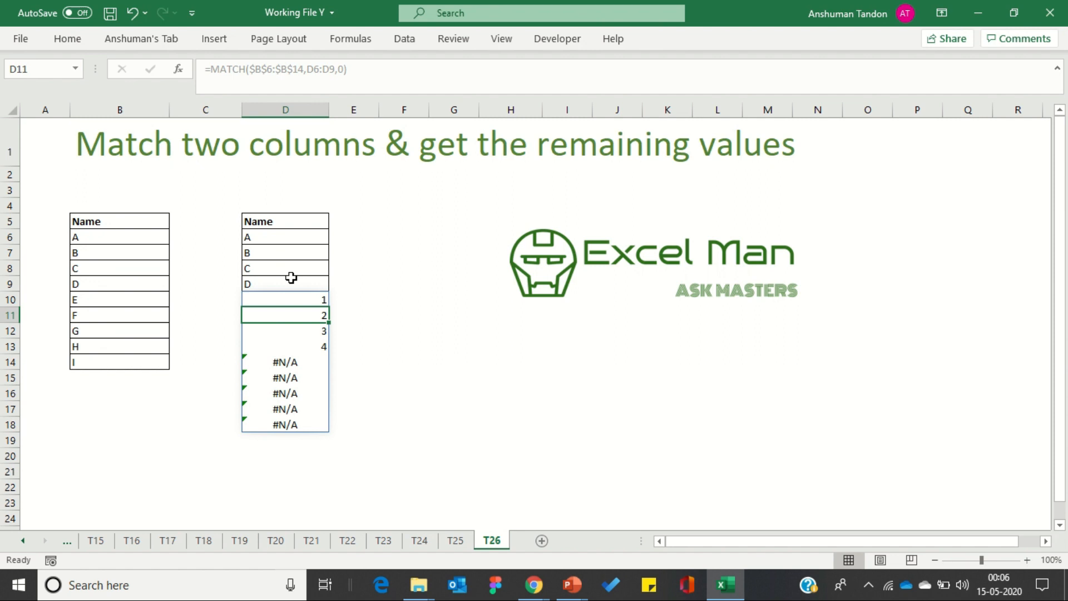
Step: Inspect the formula in D10 and the spilled MATCH results down to D18
click(284, 299)
click(398, 382)
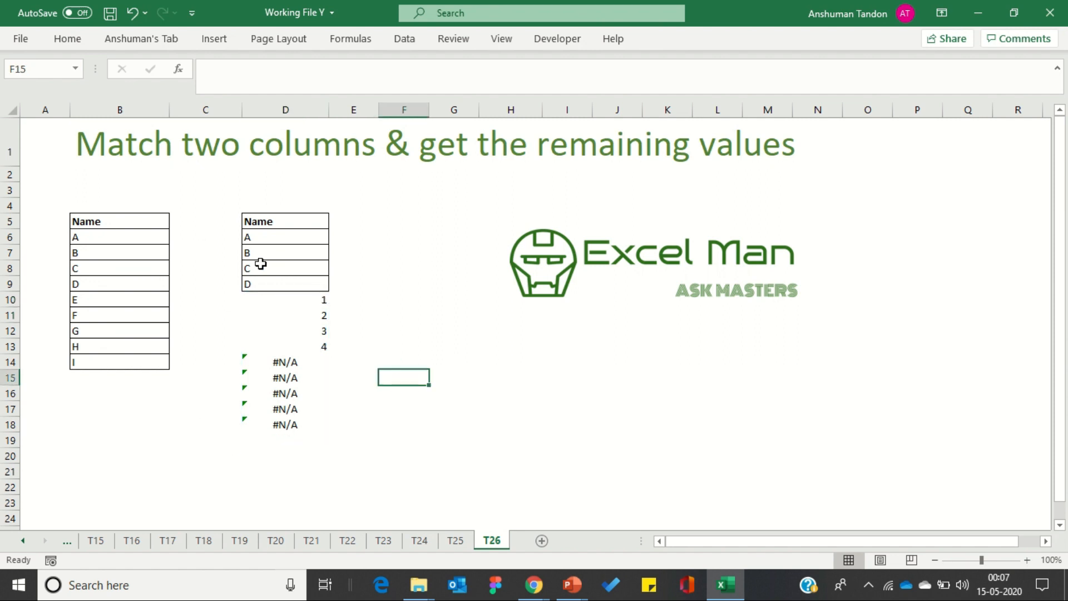
click(262, 309)
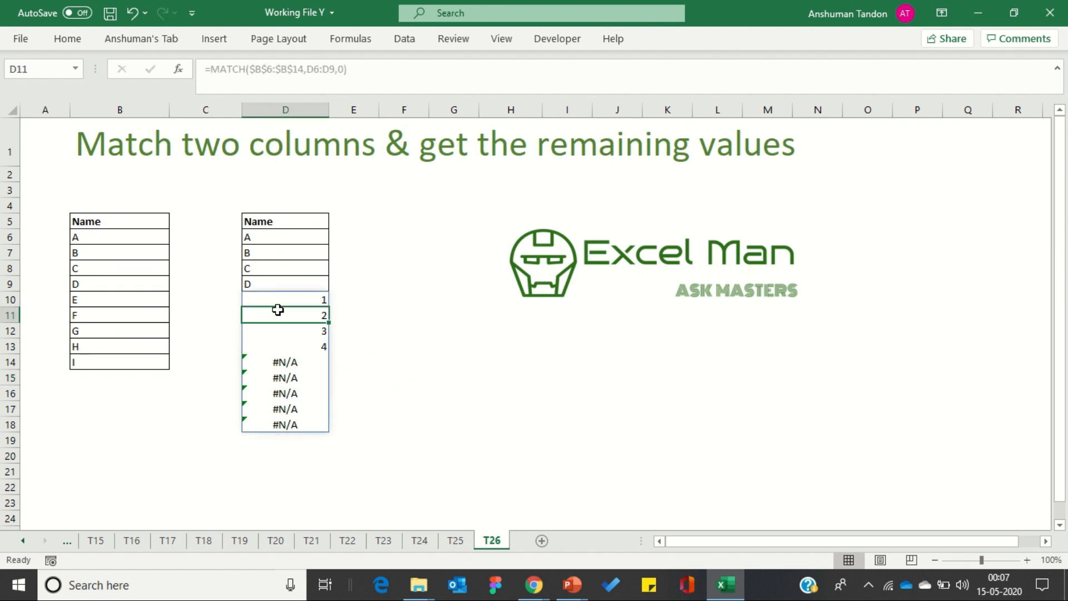
click(267, 299)
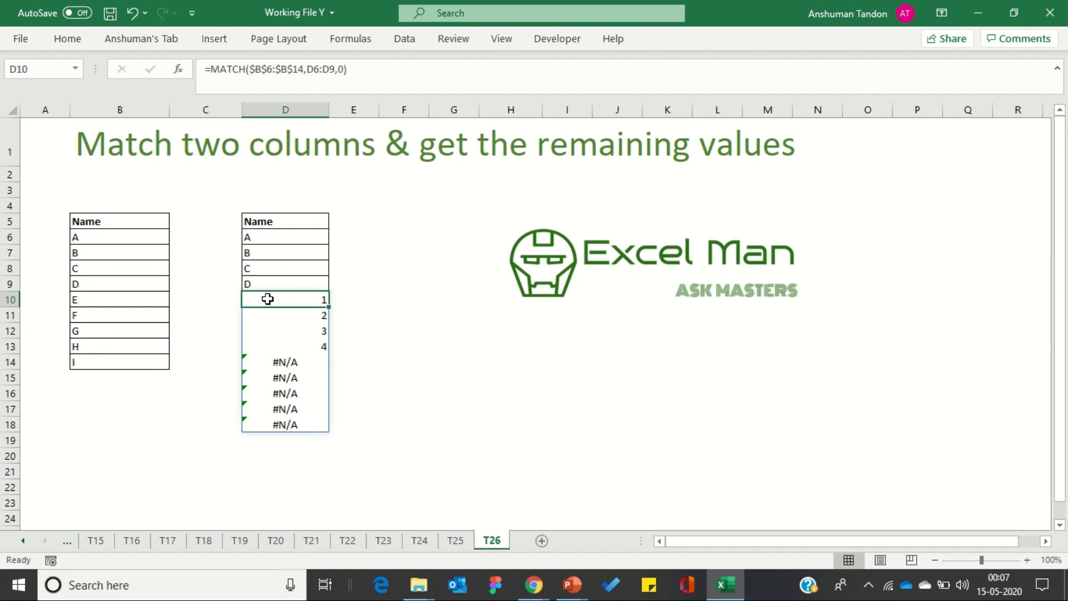
drag(268, 299, 272, 422)
click(496, 389)
Step: Try to clear the single spilled result in cell D16
click(266, 391)
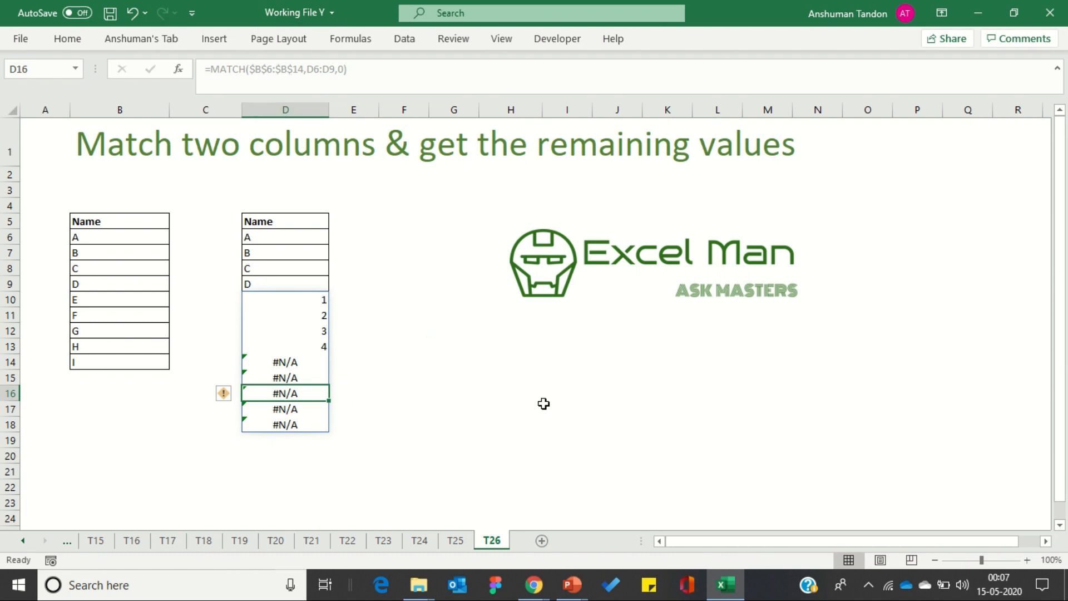
key(BackSpace)
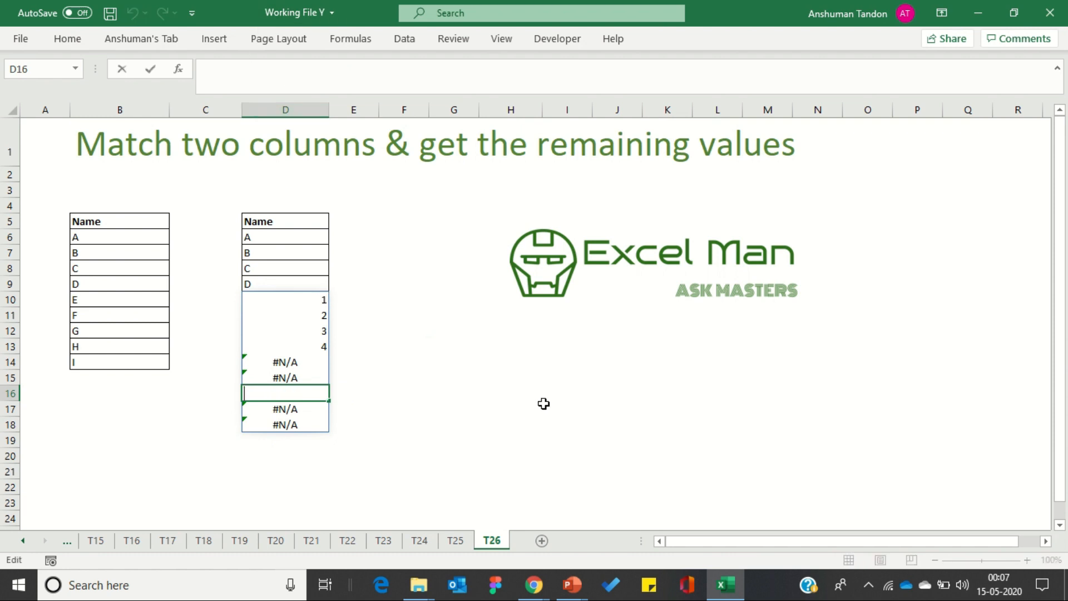
key(Escape)
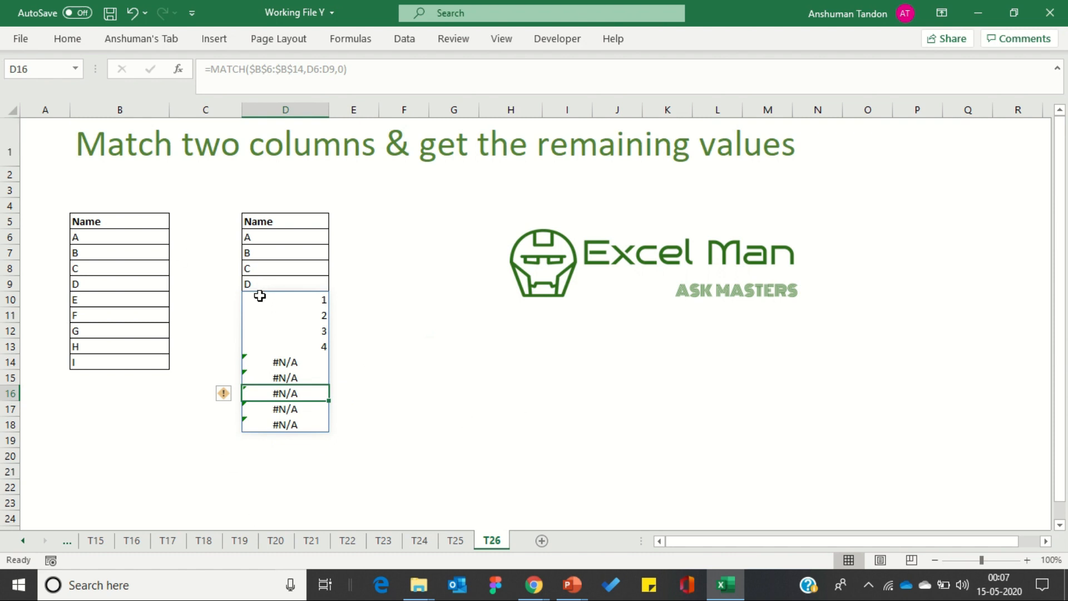
Step: Compare names A to D in the full list with the numeric and error results of the MATCH formula
click(260, 295)
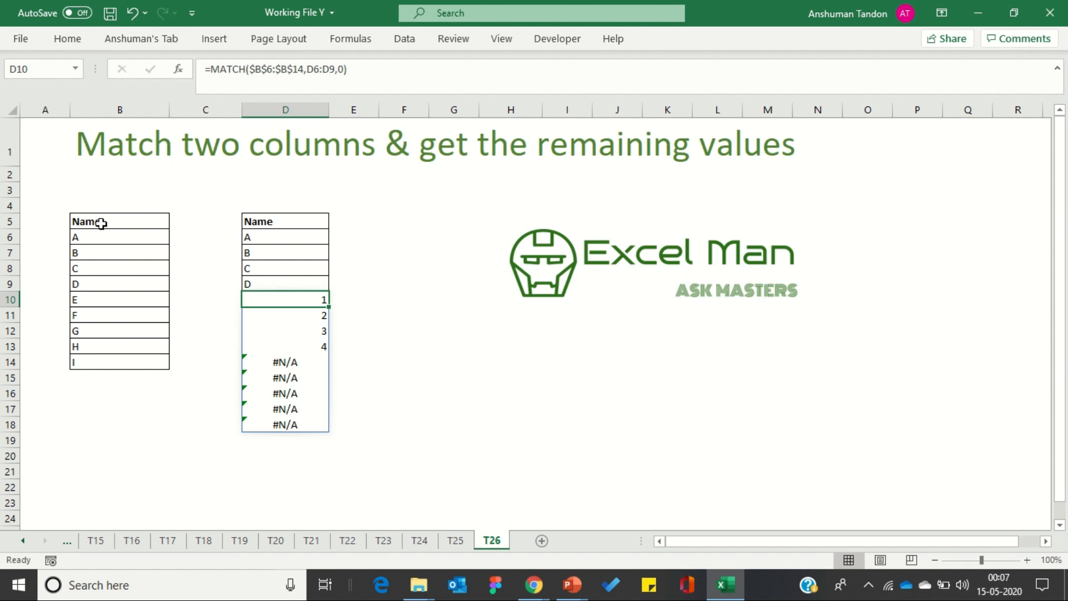
drag(120, 240, 103, 285)
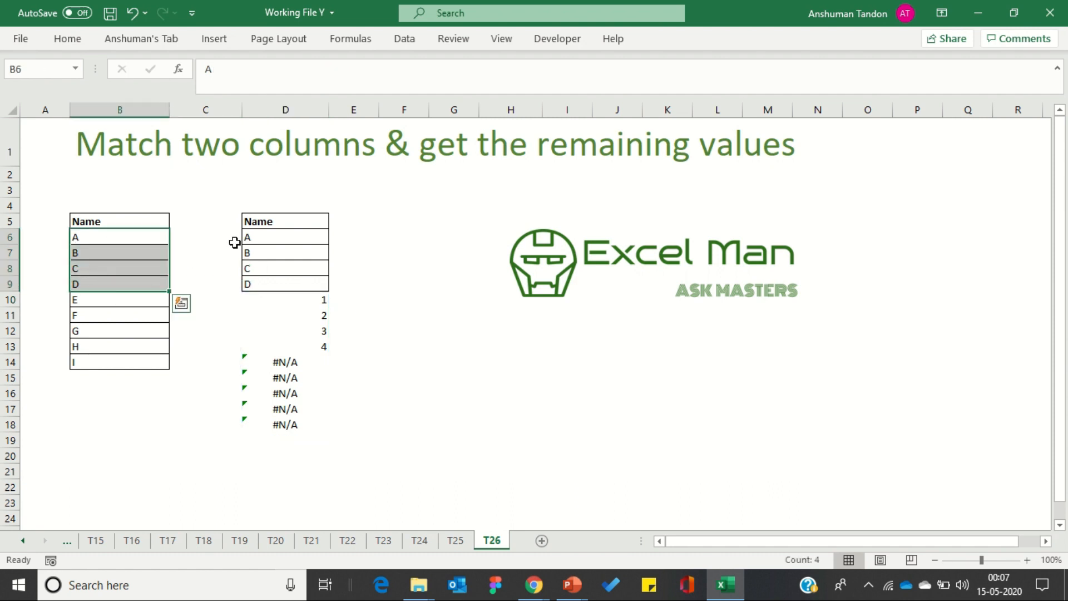
drag(272, 301, 274, 342)
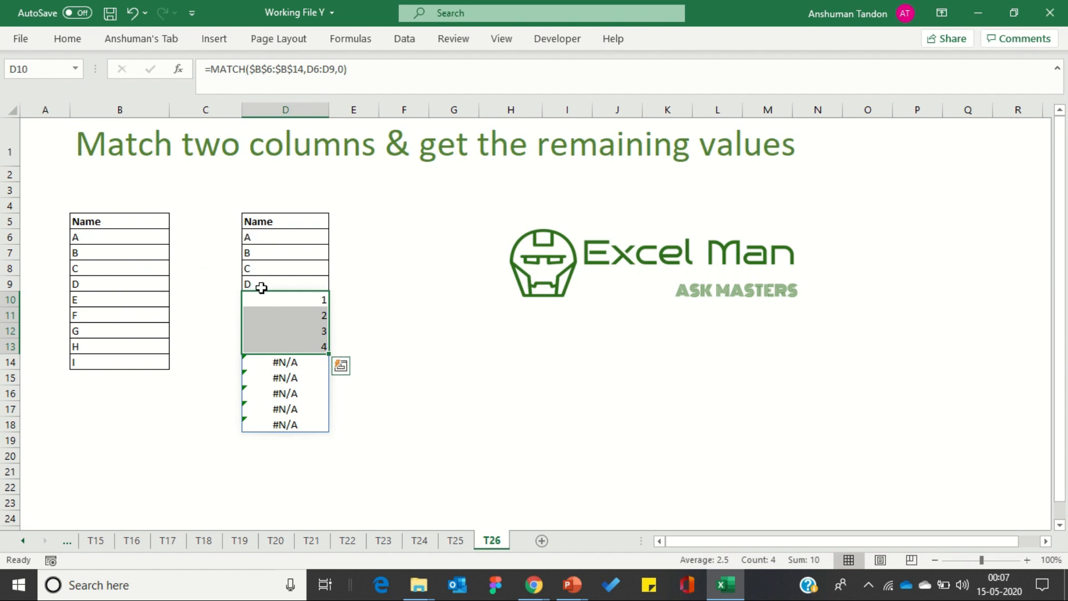
drag(260, 362, 260, 422)
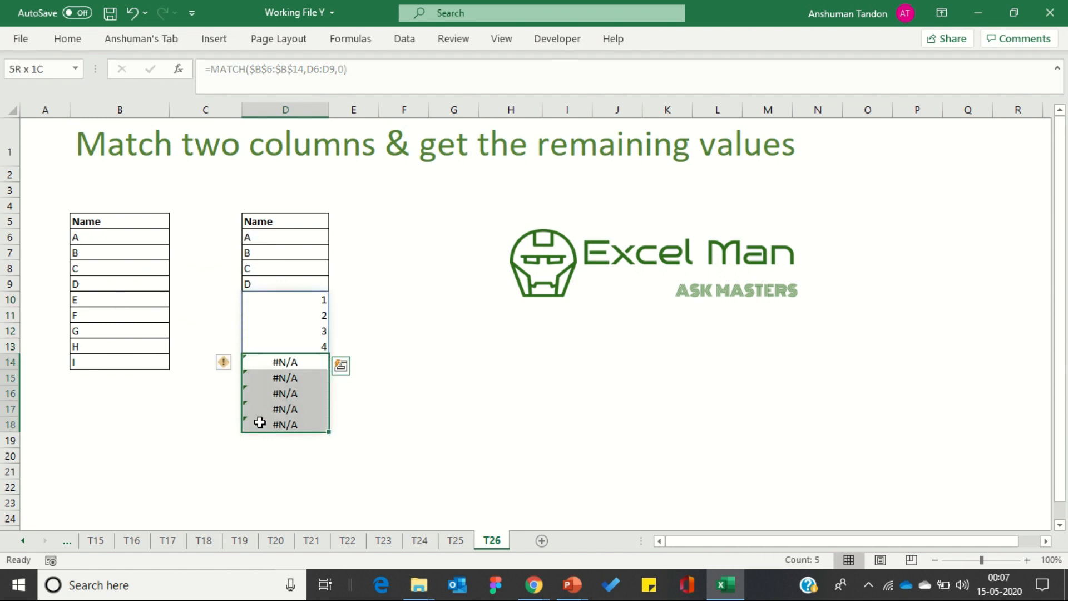
click(461, 397)
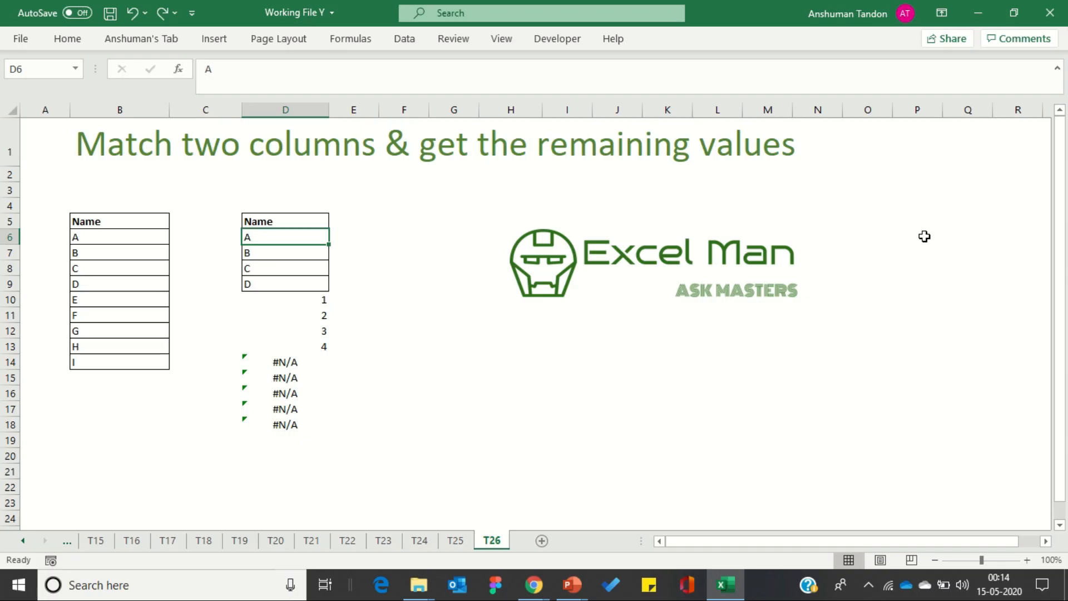
Step: Wrap the MATCH formula in D10 in ISERROR, giving =ISERROR(MATCH($B$6:$B$14,D6:D9,0))
key(Down)
key(Down)
key(Down)
key(Down)
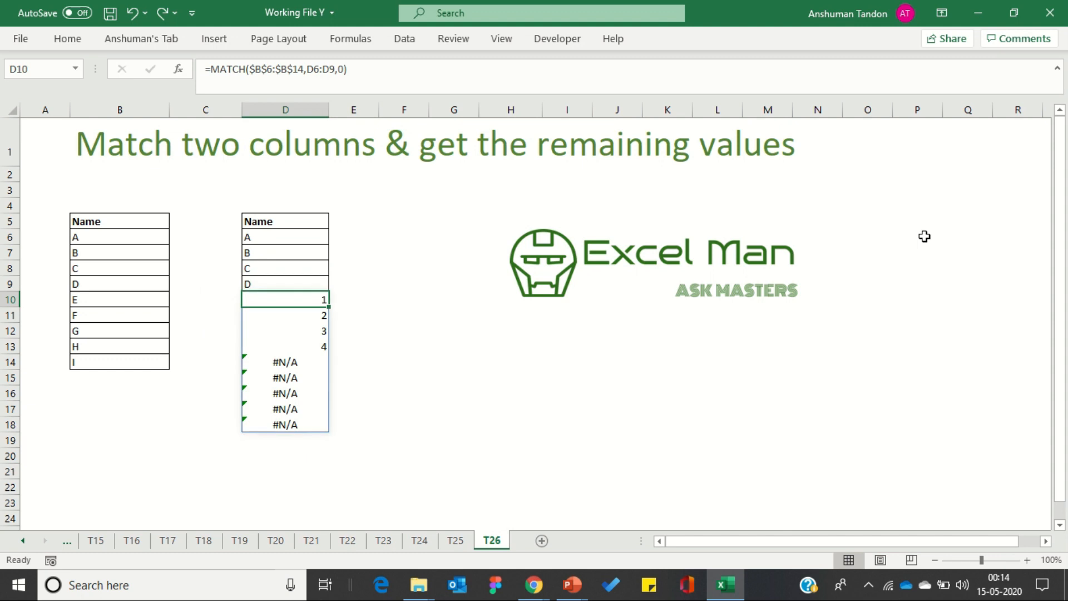
key(F2)
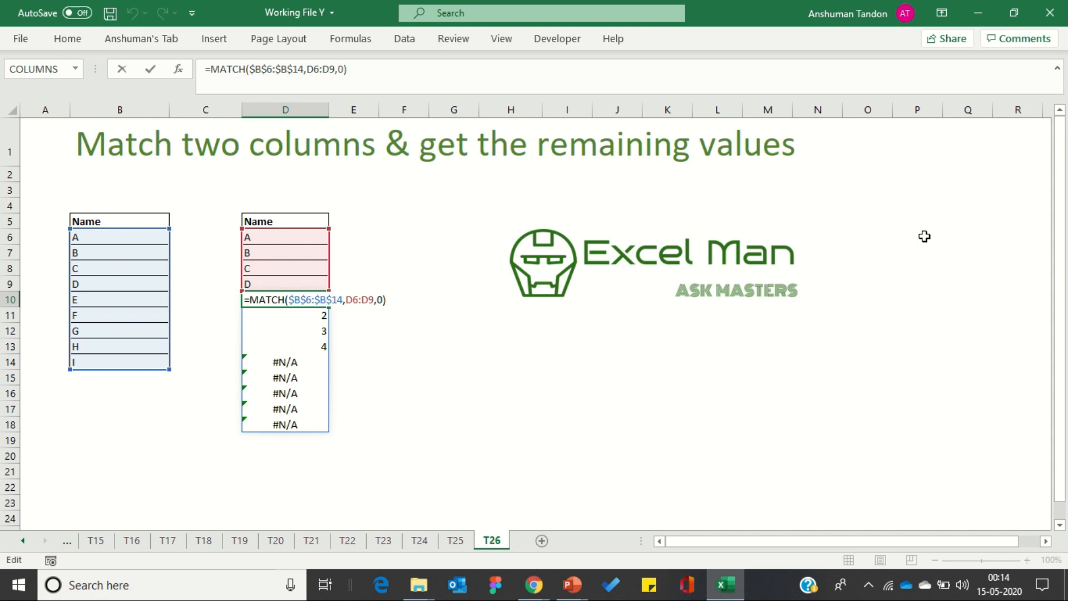
key(Left)
key(Left)
key(Left)
key(Left)
key(Left)
key(Left)
key(Left)
key(Left)
key(Left)
key(Left)
key(Left)
key(Left)
key(Left)
key(Left)
key(Left)
key(Left)
key(Left)
key(Left)
key(Left)
key(Left)
text(iserro)
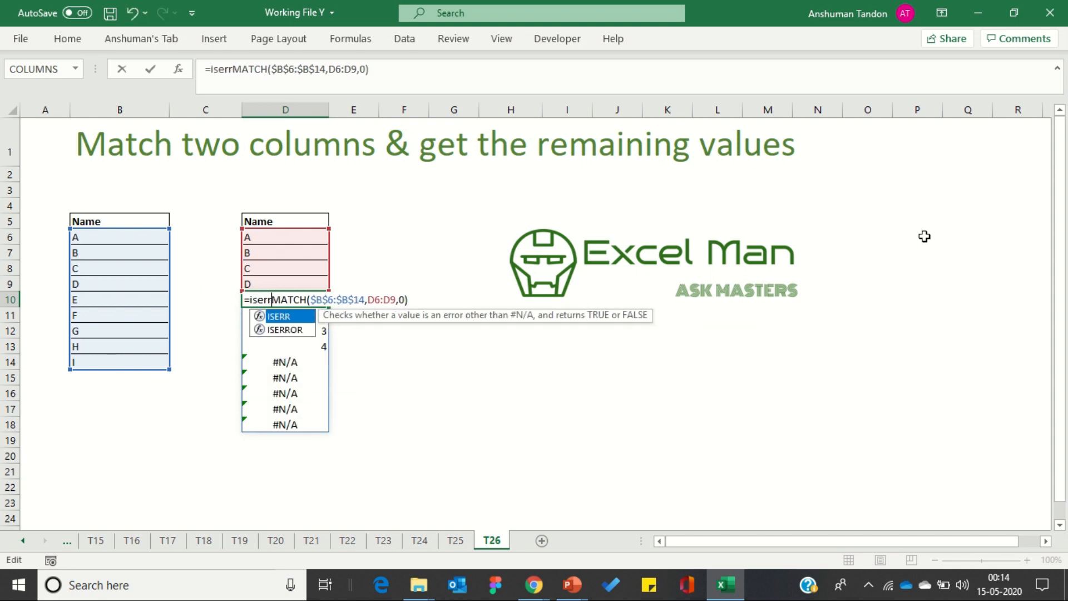
text(r)
key(Tab)
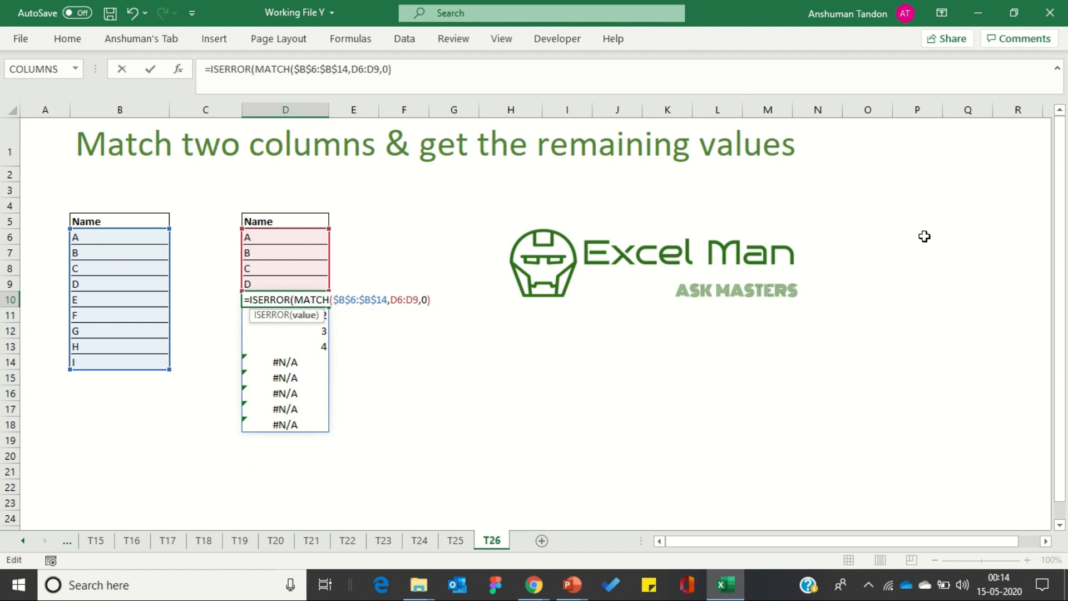
key(Right)
key(Right)
key(Right)
key(Right)
key(Right)
key(Right)
key(Right)
key(Right)
key(Right)
key(Right)
key(Right)
key(Right)
key(Right)
key(Right)
key(Right)
key(Right)
key(Right)
key(Right)
key(Right)
key(Right)
text())
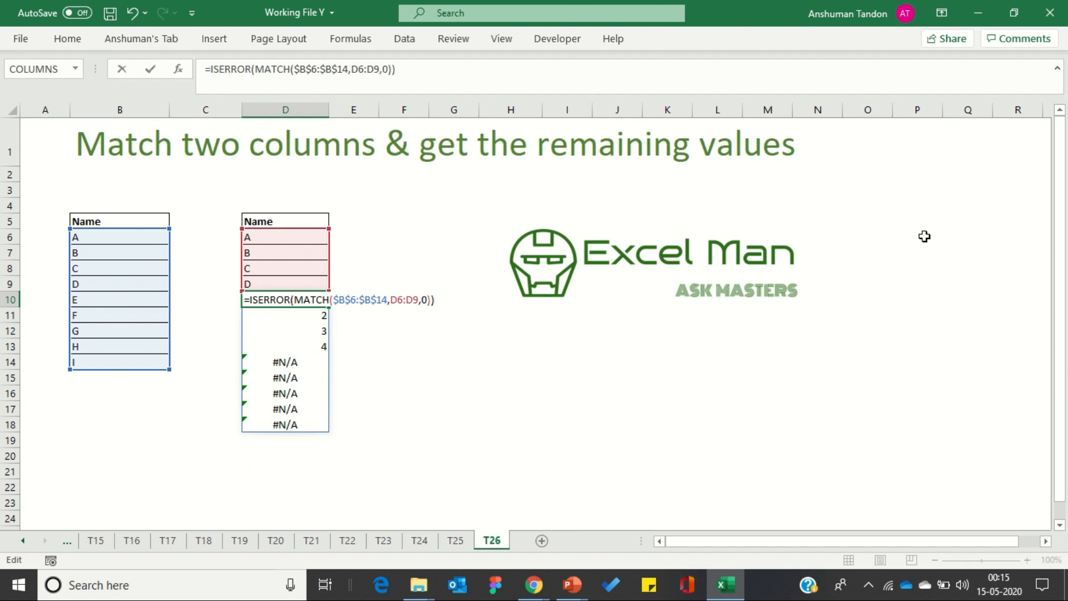
key(Return)
Step: Examine the spilled results of the ISERROR formula in column D
key(Up)
key(Left)
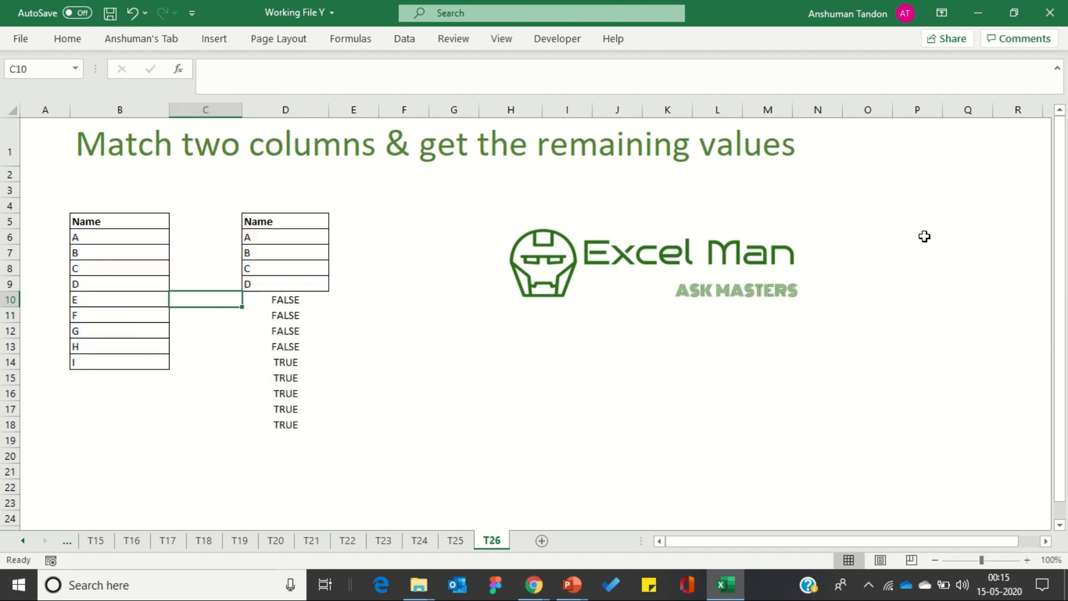
key(Right)
key(Down)
key(Down)
key(Down)
key(Up)
key(Up)
key(Up)
key(Up)
key(Up)
key(Up)
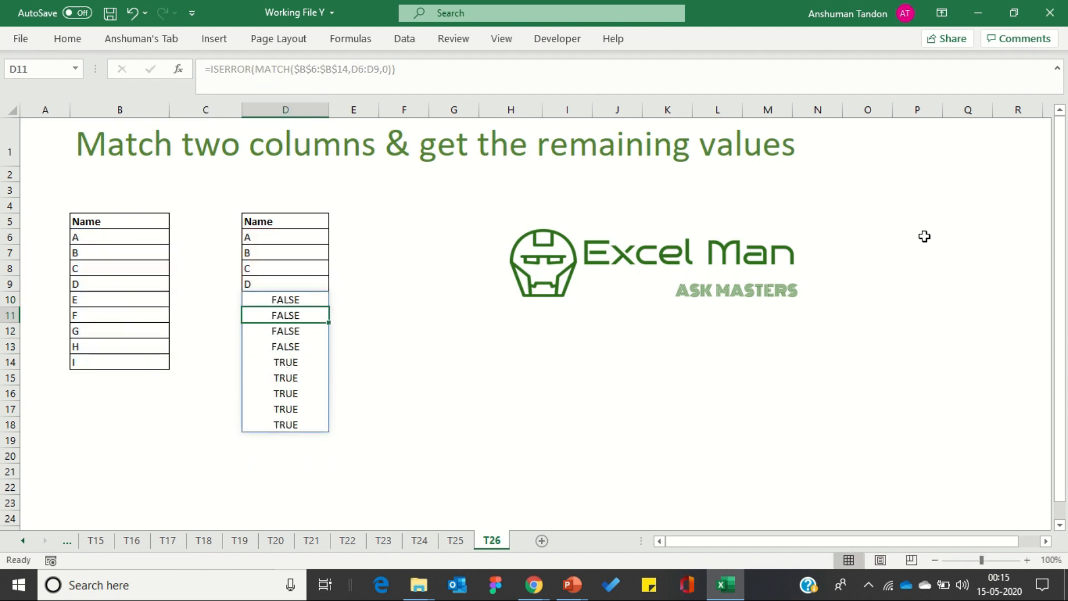
Step: Inspect the individual FALSE and TRUE cells returned by the ISERROR formula from D11 downwards
key(Down)
key(Down)
key(Down)
key(Down)
key(Down)
key(Down)
key(Up)
key(Up)
key(Down)
key(Down)
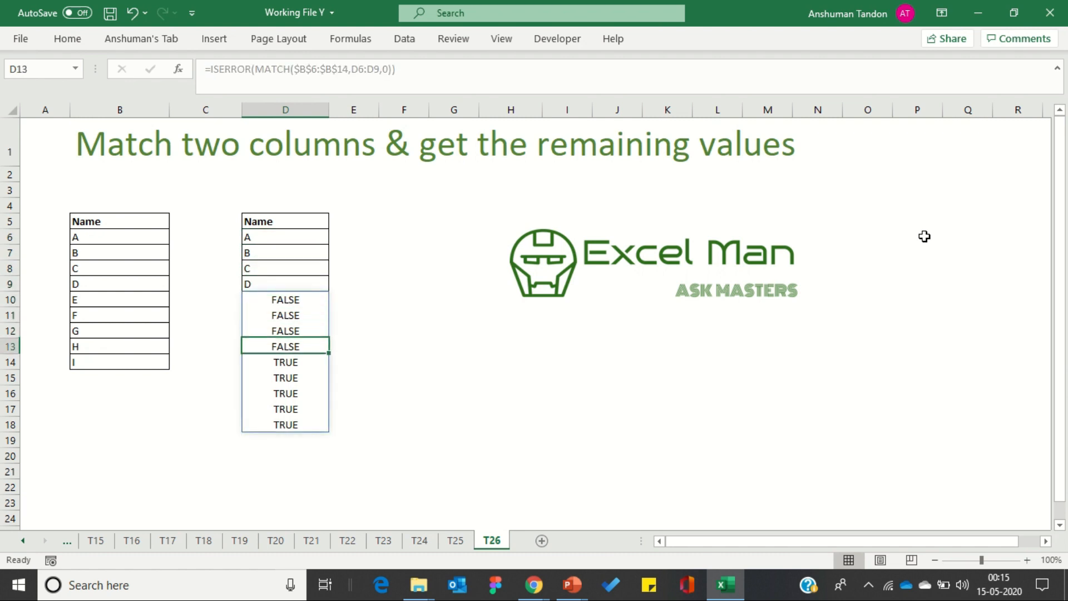
key(Left)
key(Down)
key(Right)
key(Down)
key(Down)
key(Down)
key(Down)
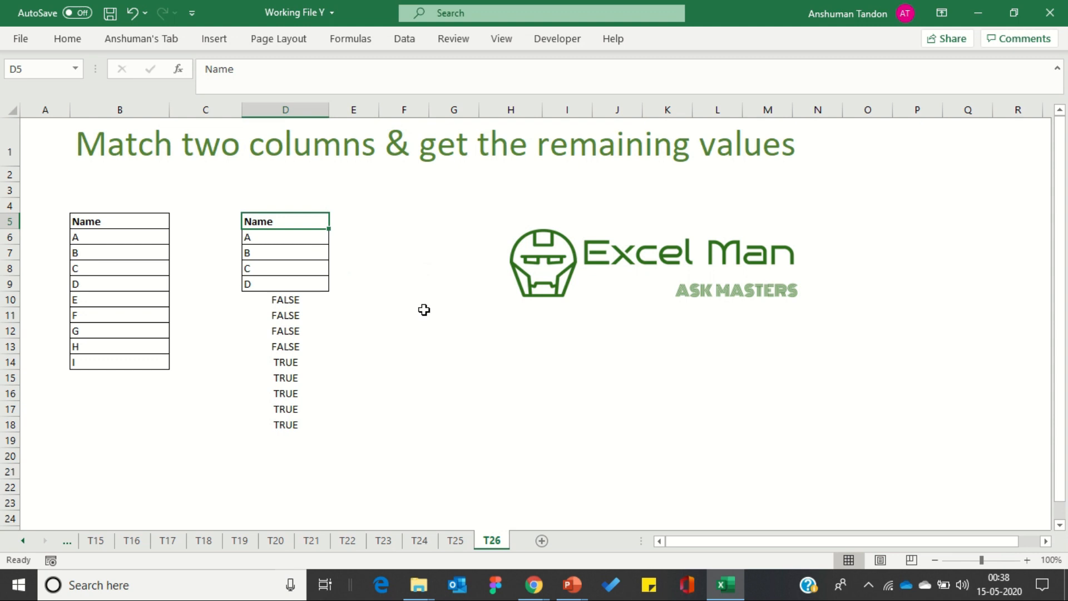
Step: Compare the ISERROR results in D10:D18 with the names in the full list and the shorter list
click(407, 316)
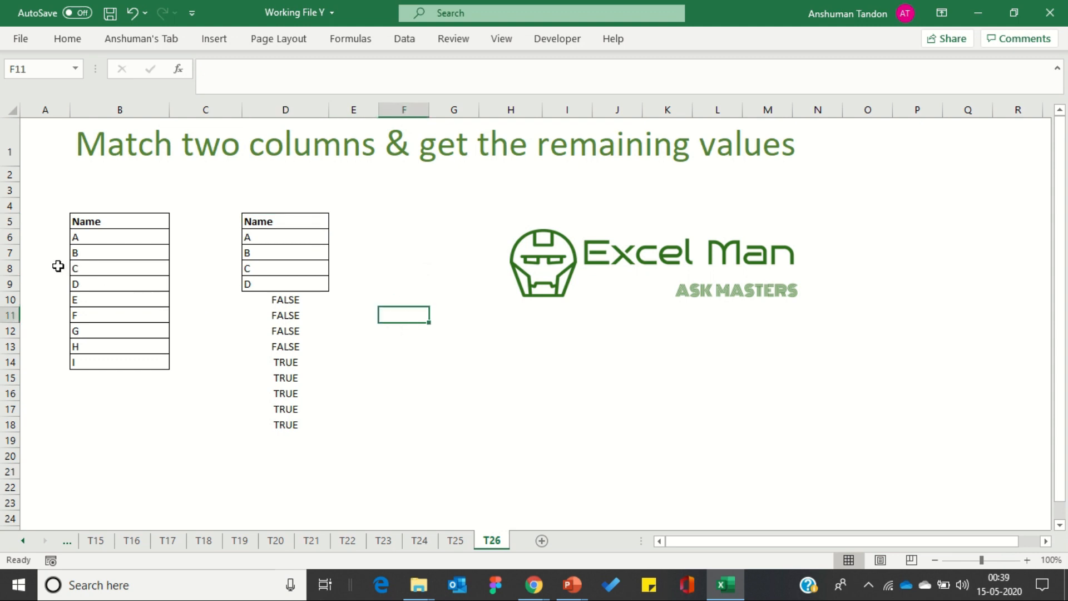
drag(274, 300, 299, 421)
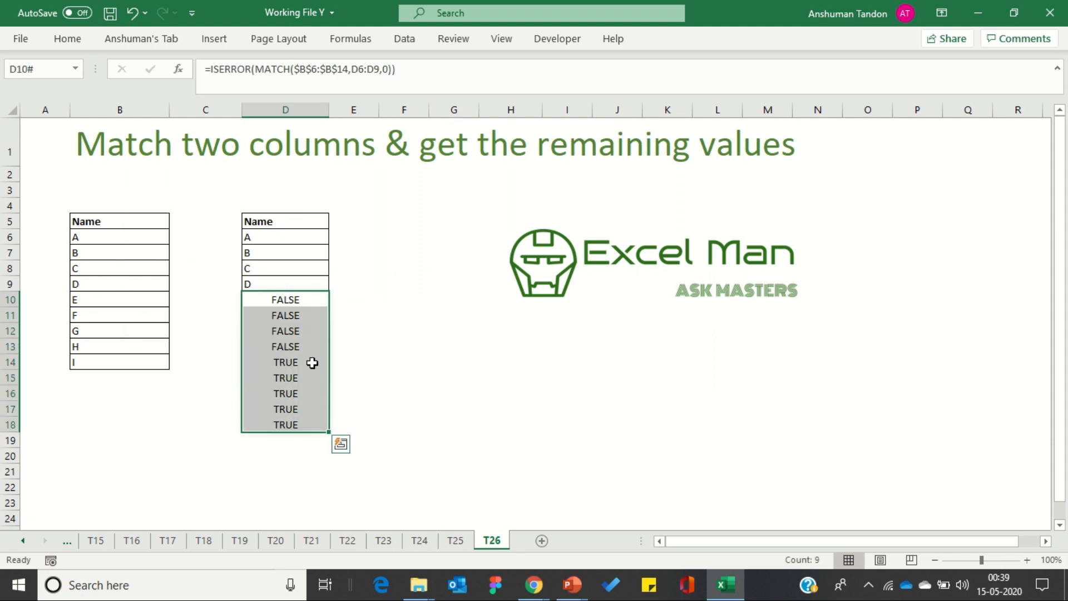
click(414, 331)
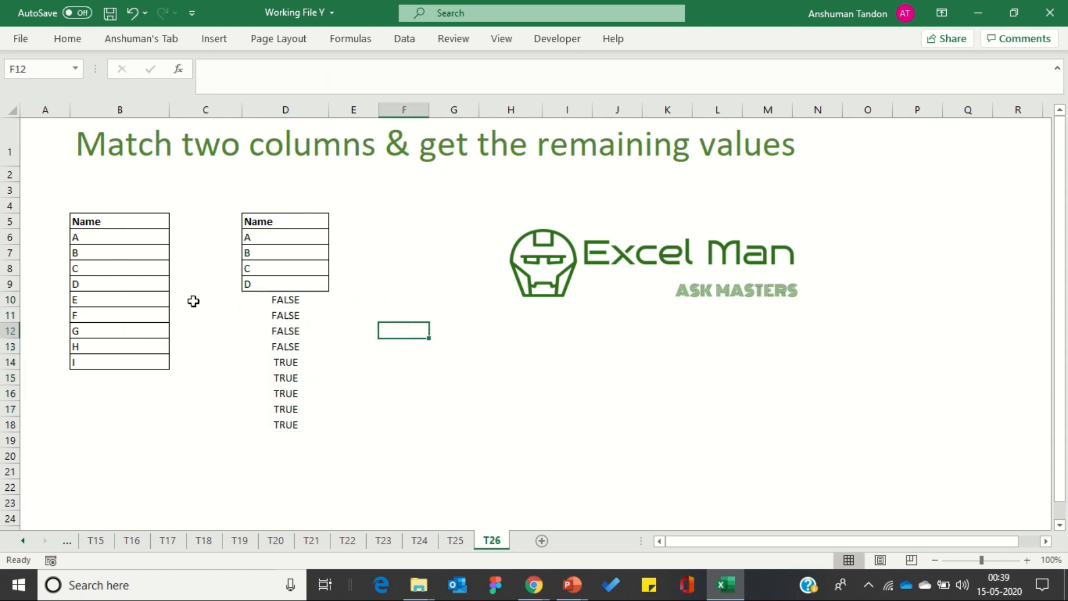
drag(250, 238, 250, 283)
drag(156, 222, 140, 277)
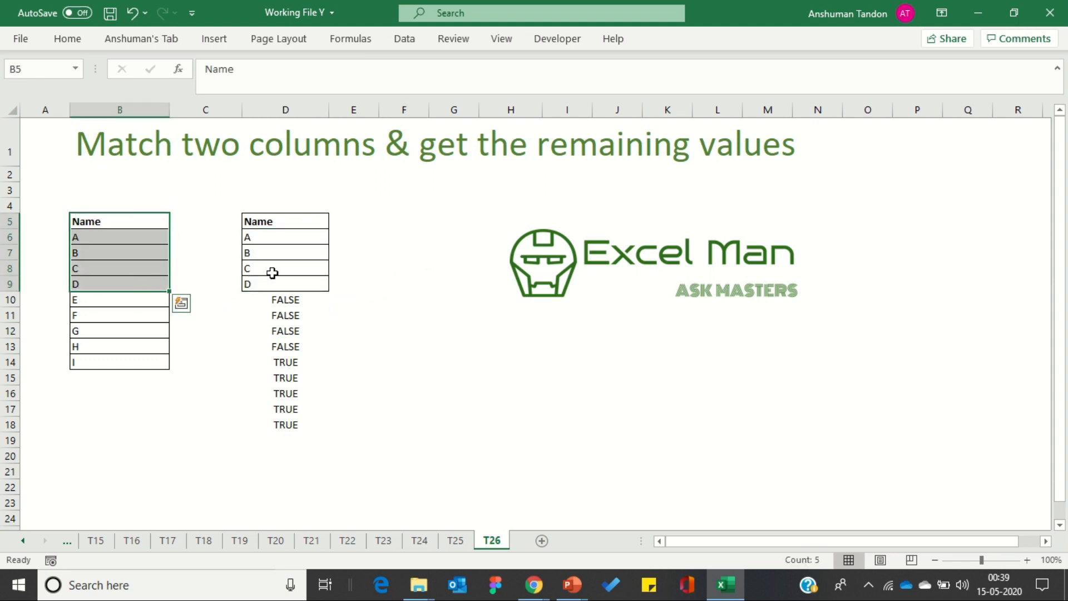
click(272, 273)
click(136, 299)
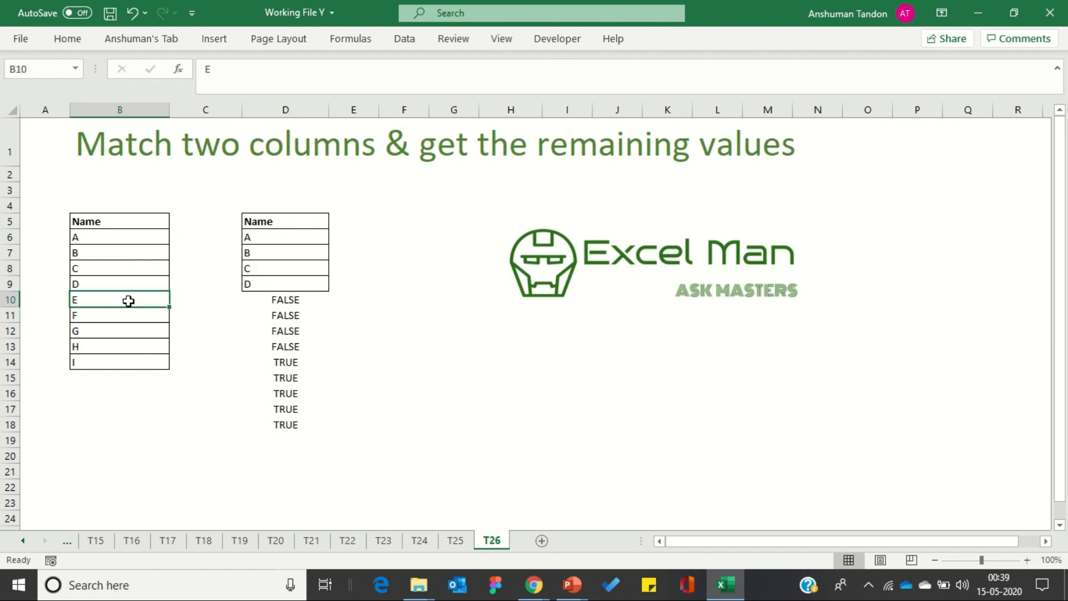
drag(266, 307, 290, 420)
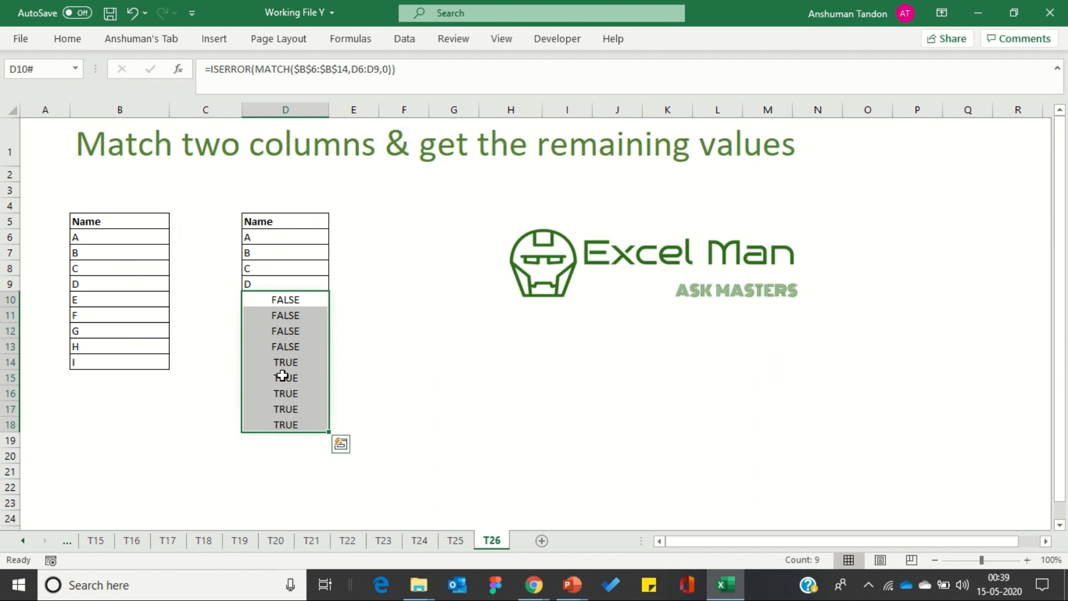
Step: Wrap the D10 formula in an exact-match MATCH that looks for TRUE, giving =MATCH(TRUE,ISERROR(MATCH($B$6:$B$14,D6:D9,0)),0)
click(286, 301)
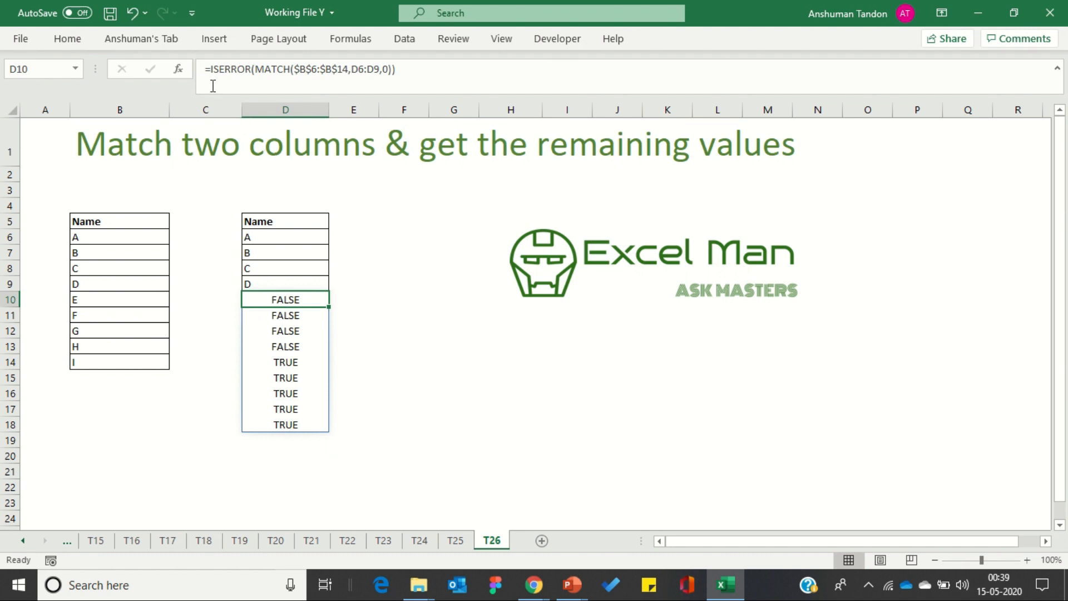
click(210, 69)
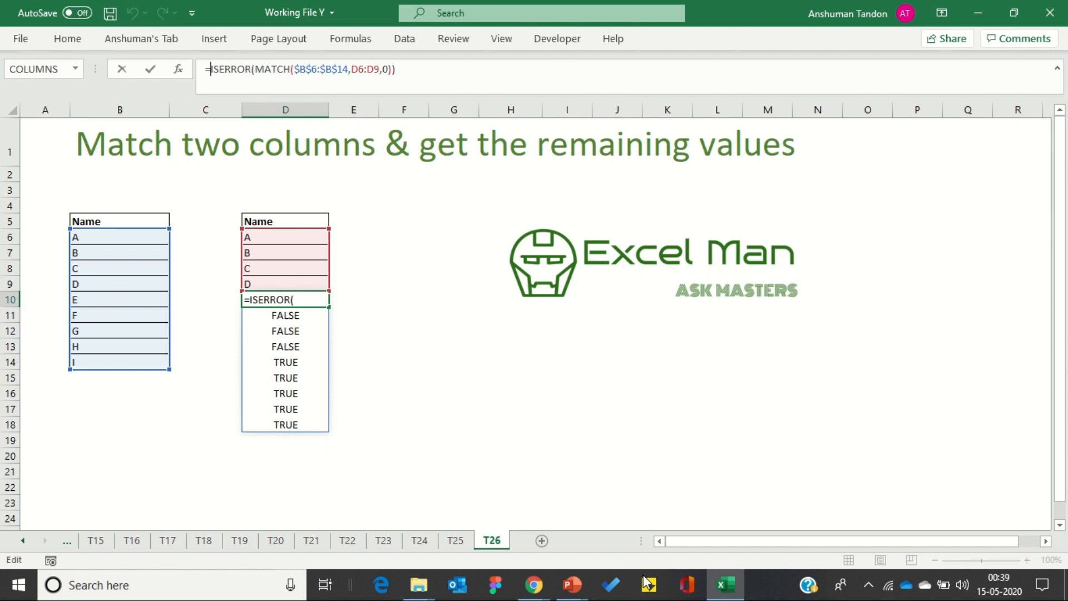
text(Match)
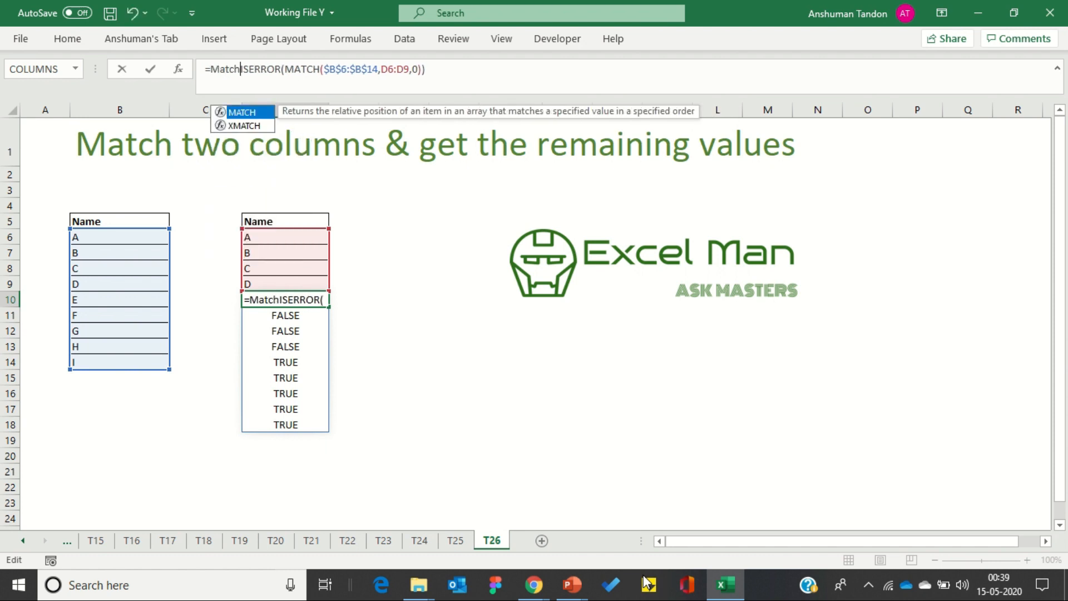
key(Tab)
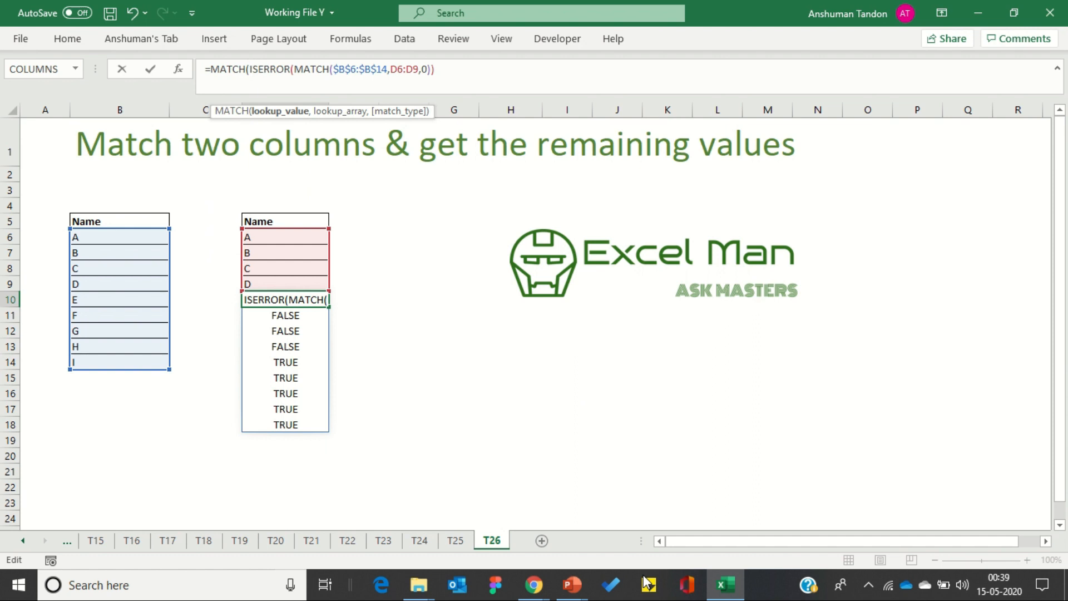
text(TRUE)
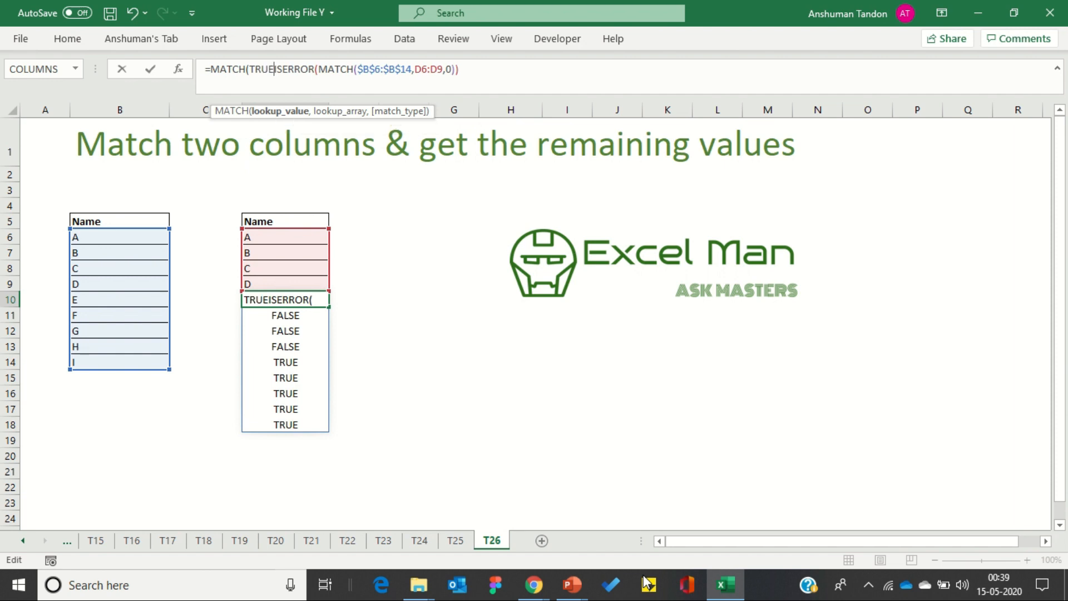
text(,)
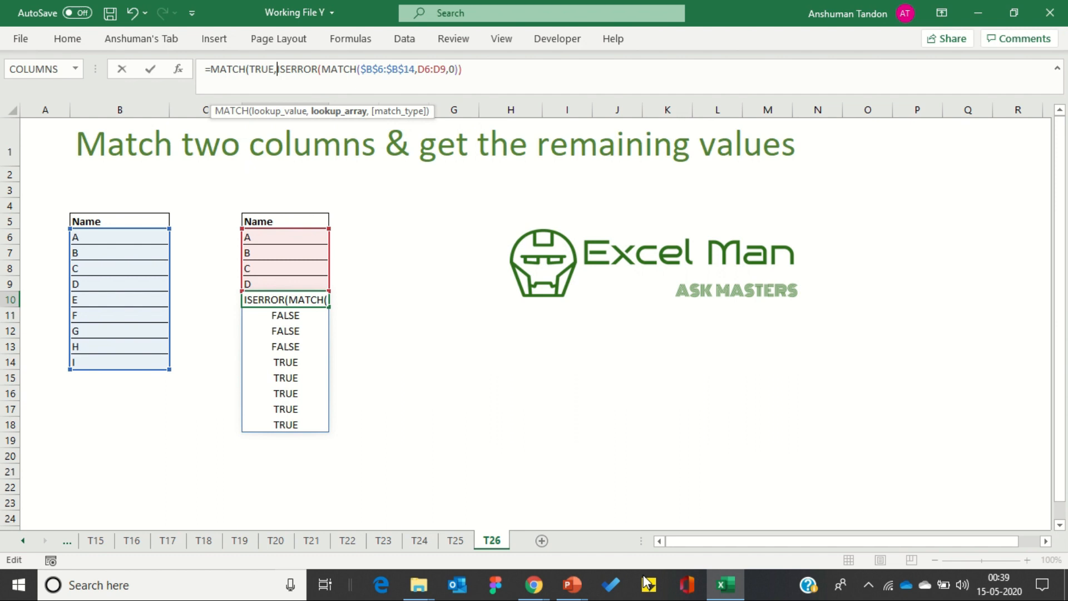
key(Right)
key(Right)
key(Right)
key(Right)
key(Right)
key(Right)
key(Right)
key(Right)
key(Right)
key(Right)
key(Right)
key(Right)
key(Right)
key(Right)
key(Right)
key(Right)
key(Right)
key(Right)
key(Right)
key(Right)
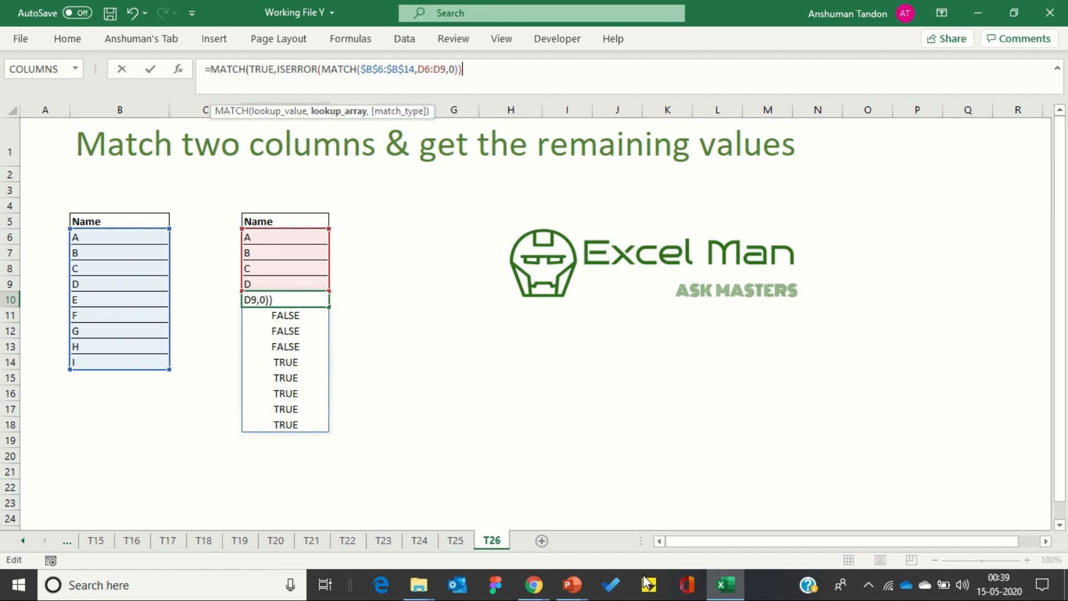
text(,)
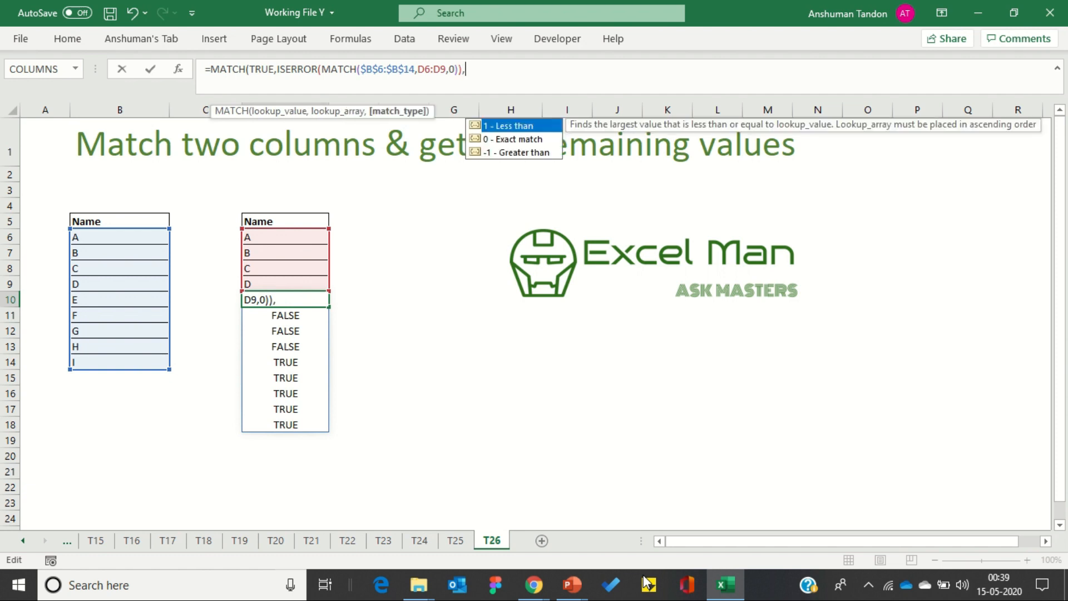
key(Down)
key(Tab)
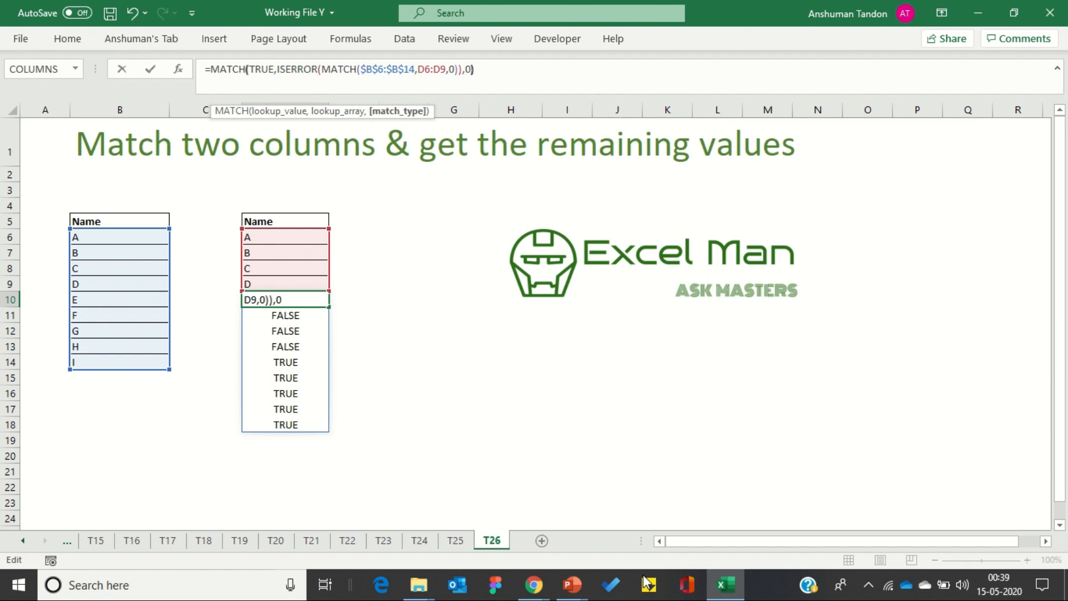
text())
key(Return)
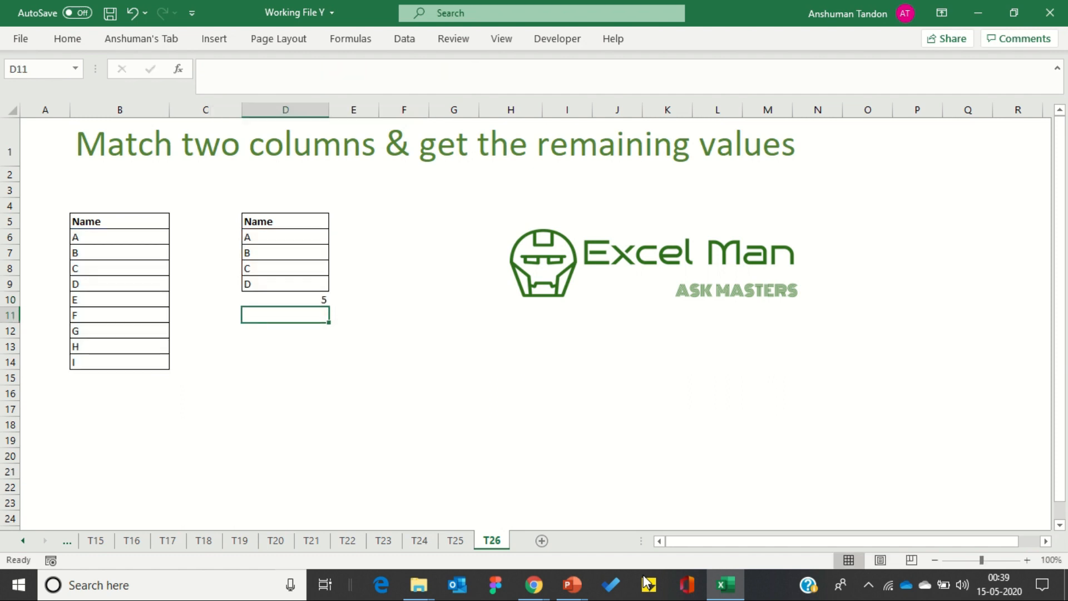
Step: Check the D10 position result against names A to E in the full list
key(Up)
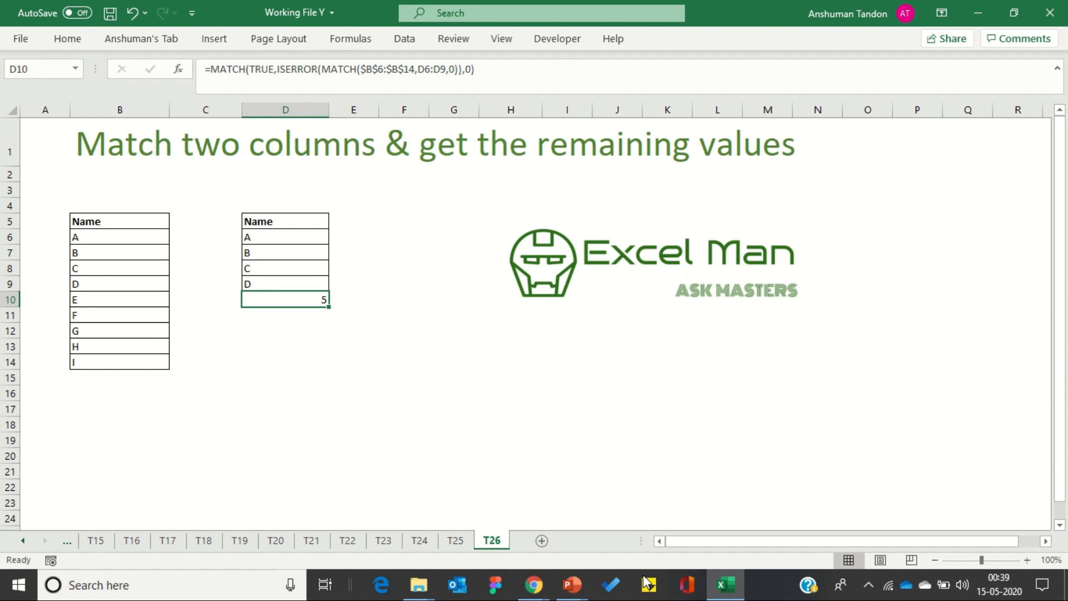
key(Left)
key(Left)
key(Up)
key(Up)
key(Up)
key(Up)
key(Down)
key(Down)
key(Down)
key(Down)
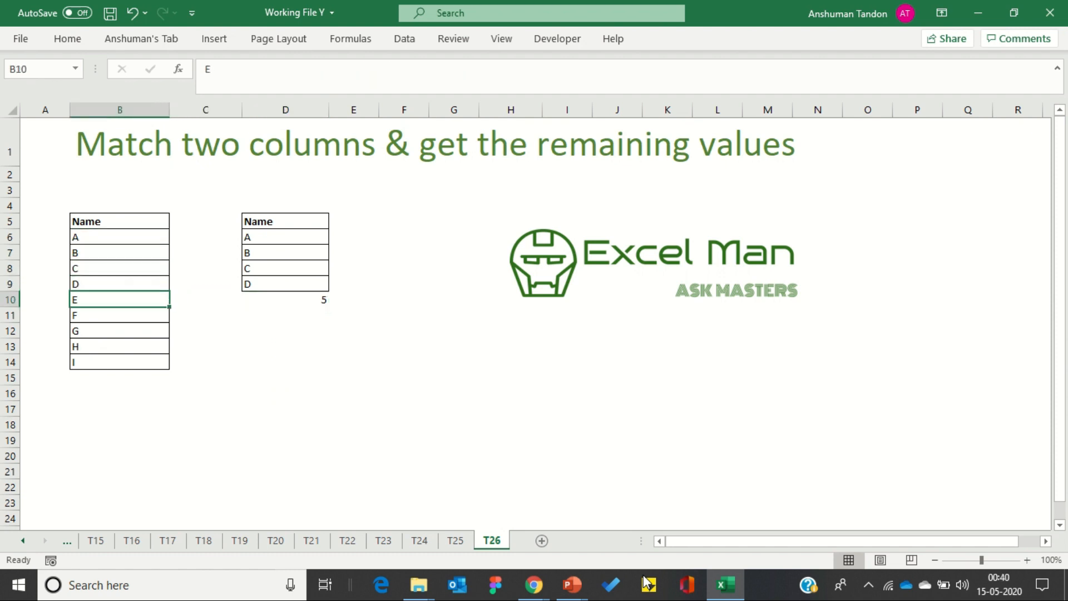
Step: Review names A to D in the shorter list above the formula in D10
key(Right)
key(Right)
key(Right)
key(Left)
key(Up)
key(Up)
key(Up)
key(Up)
key(Down)
key(Down)
key(Down)
key(Down)
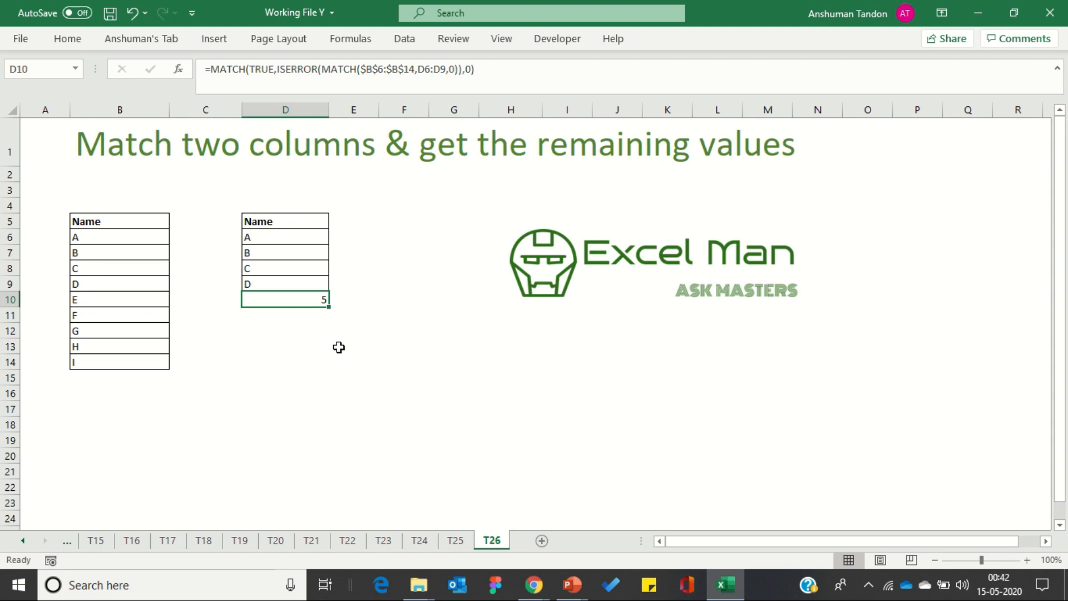
Step: Copy the full formula text from D10 unchanged into D11
key(F2)
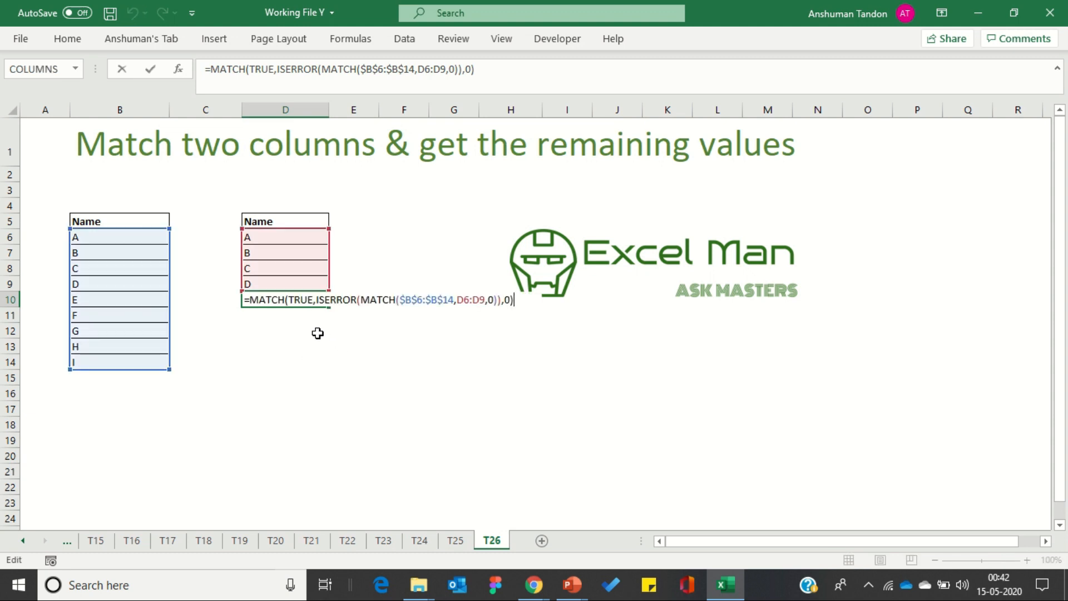
key(shift+Home)
key(ctrl+c)
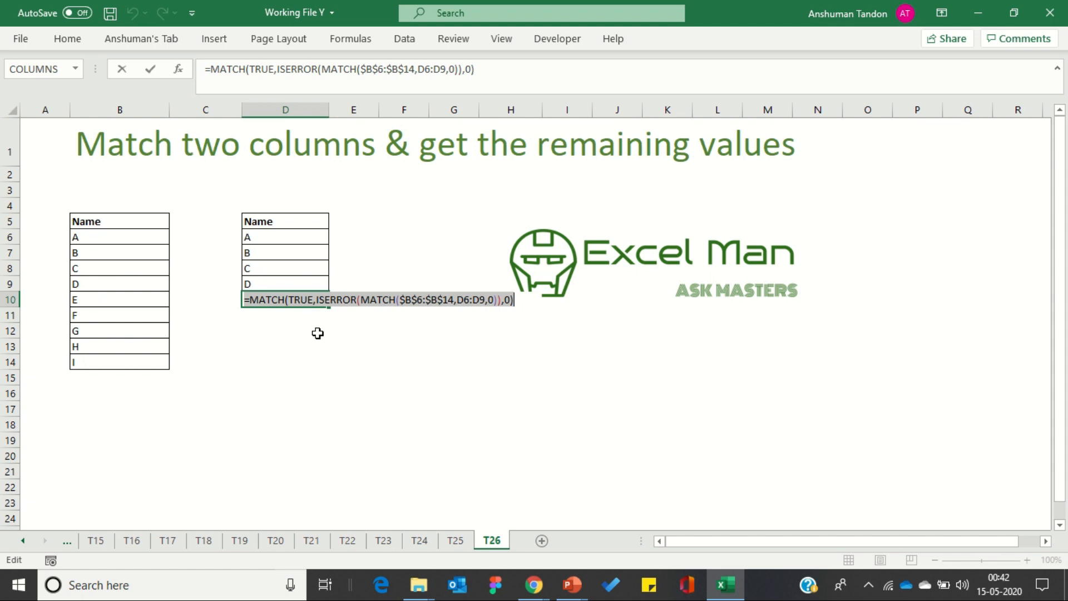
key(ctrl+Return)
key(Down)
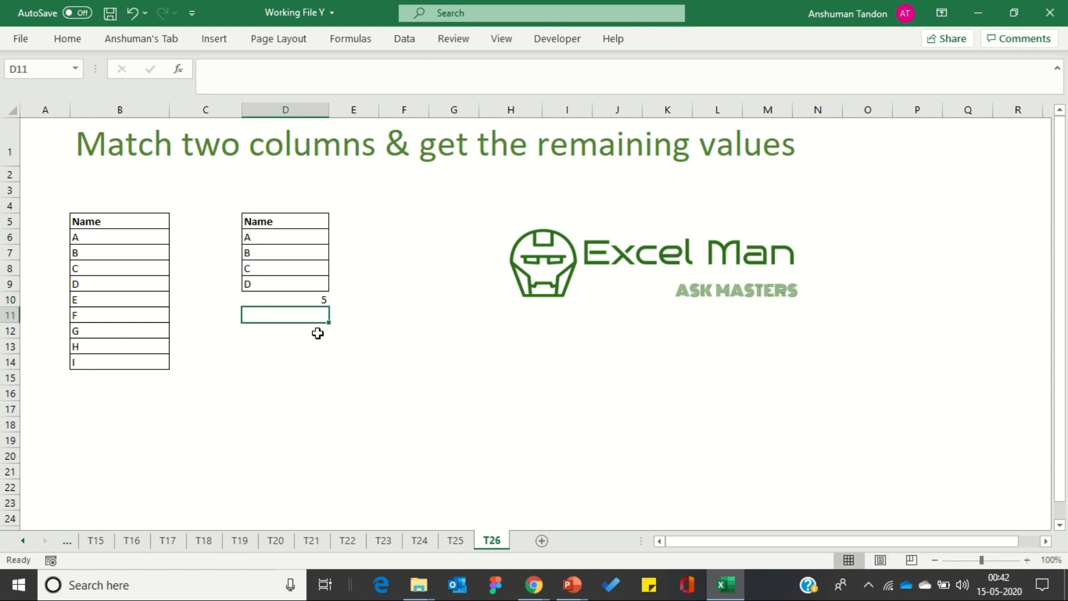
key(ctrl+v)
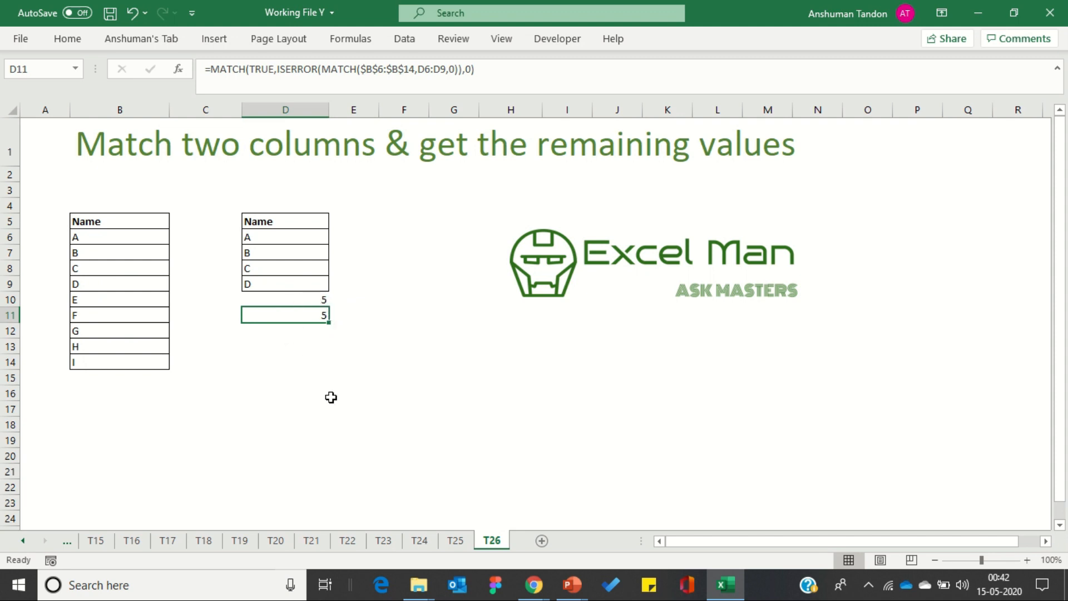
Step: Inspect the ranges used by the copied formula in D11 and delete that formula
key(F2)
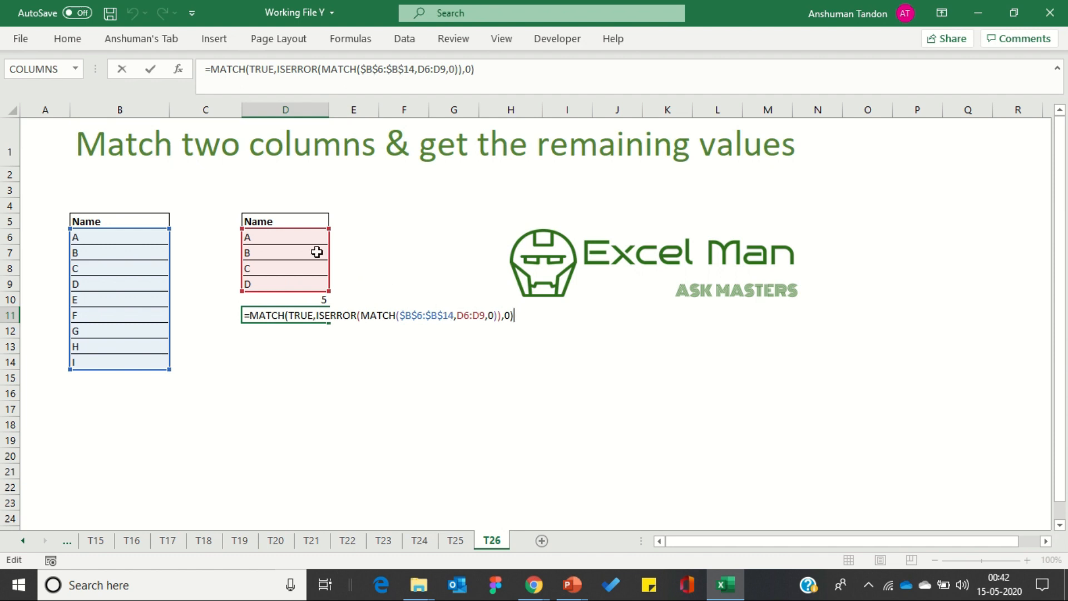
key(Escape)
key(ctrl+shift+Return)
key(Delete)
key(Up)
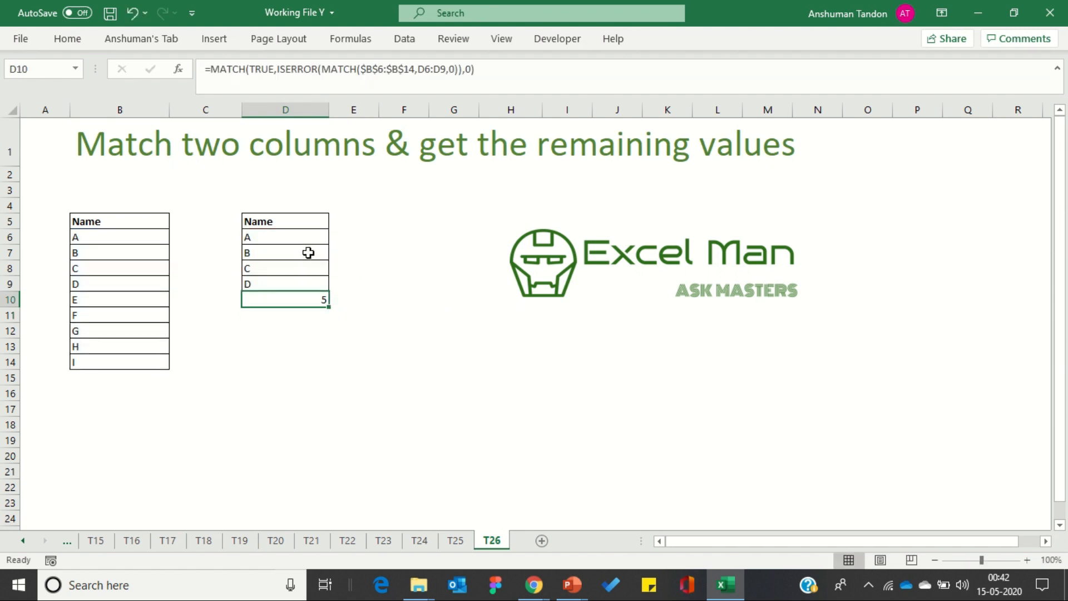
Step: Make the start of the shorter list's range absolute in the D10 formula, so it reads $D$6:D9
key(F2)
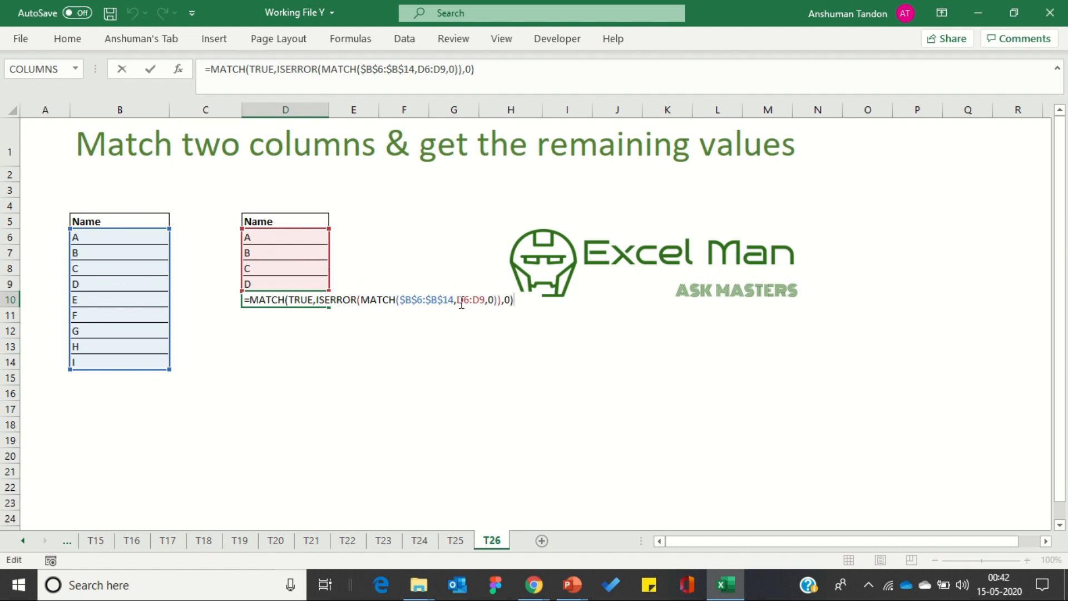
drag(457, 303, 468, 307)
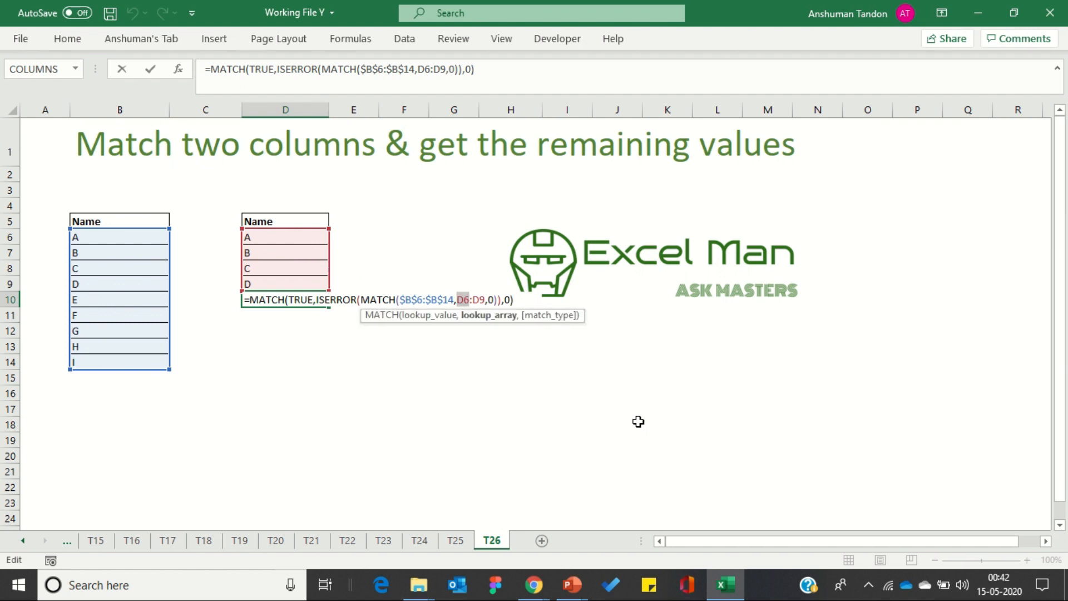
key(F4)
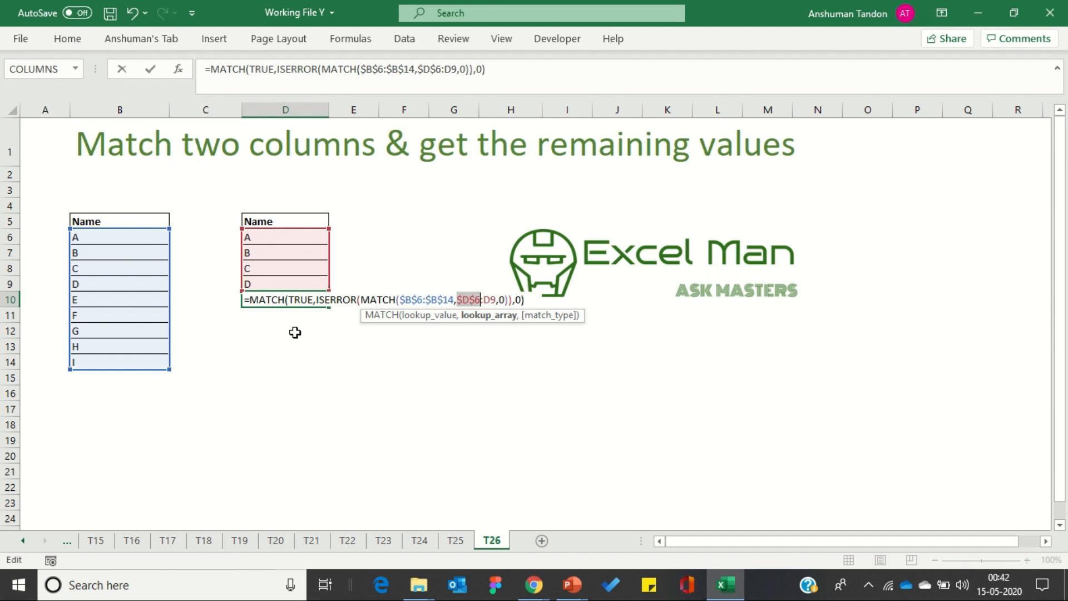
key(Return)
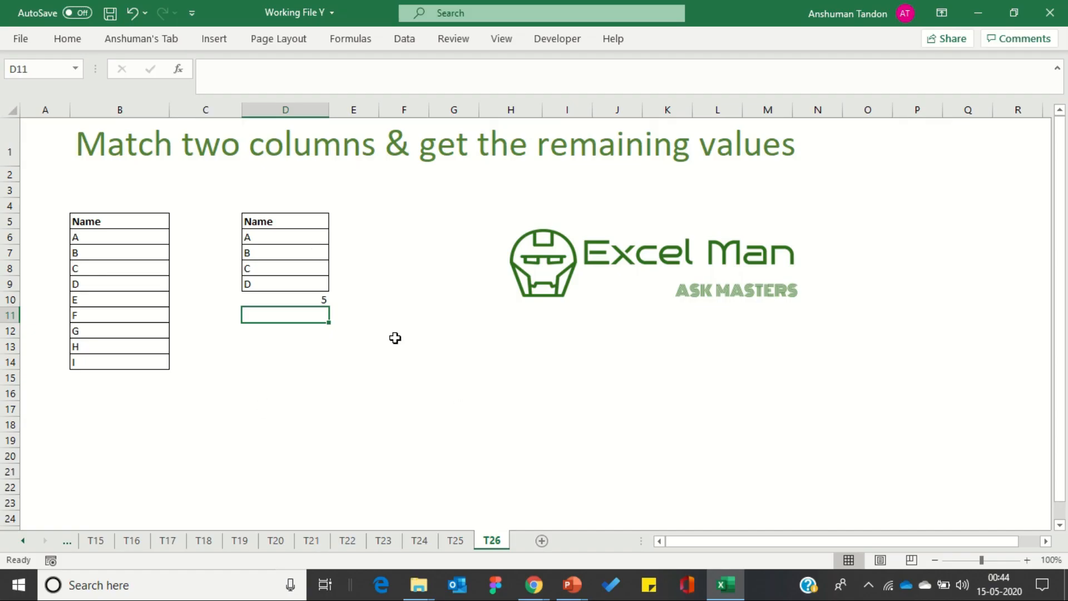
click(395, 338)
Step: Wrap the MATCH formula in D10 in an INDEX function that uses B6:B14 as its array
click(272, 296)
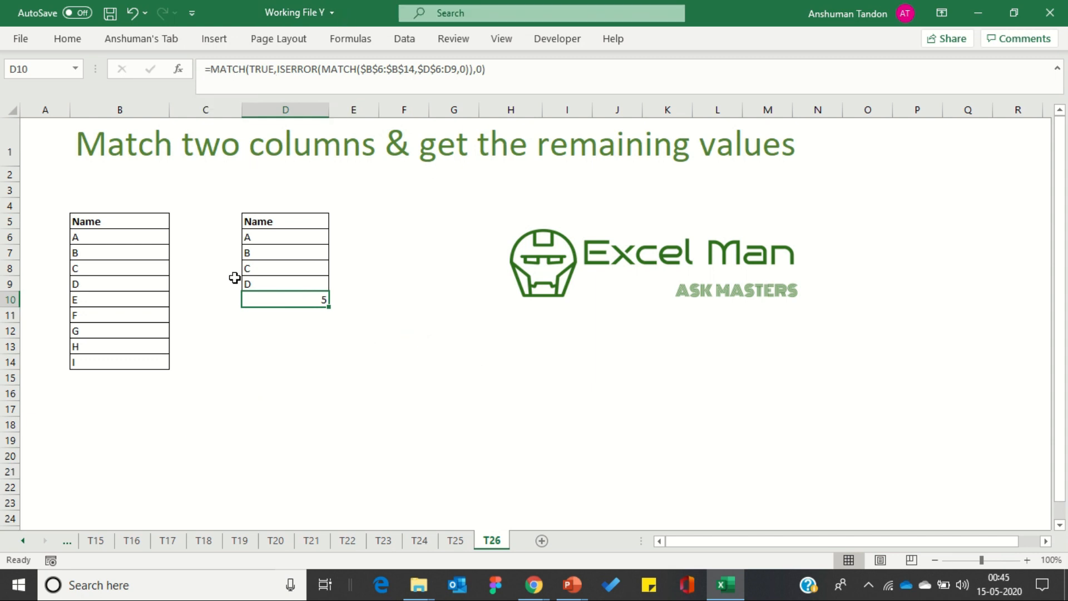
click(210, 71)
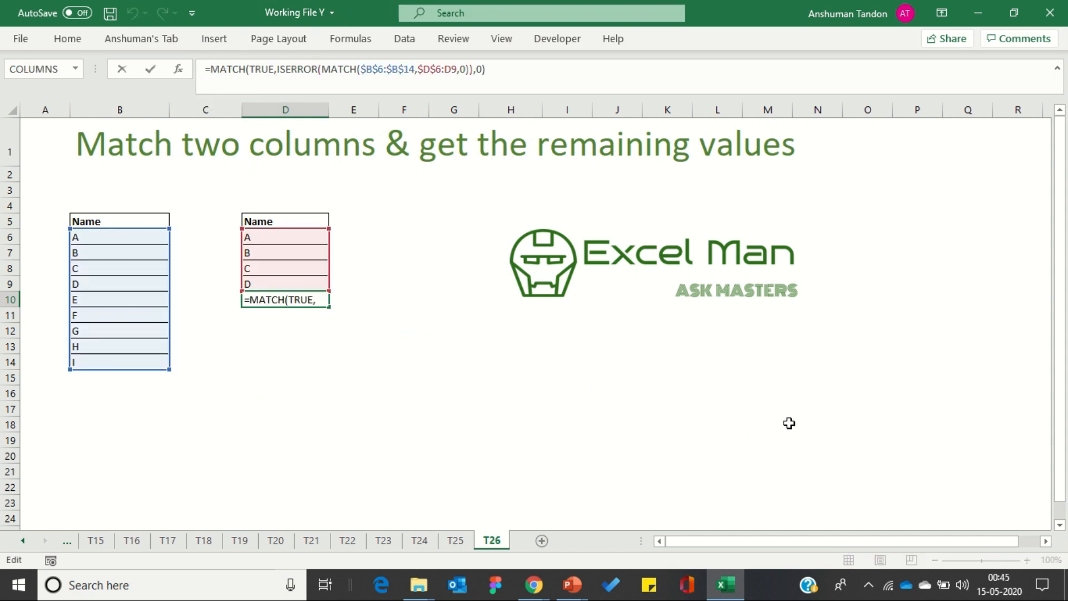
text(I)
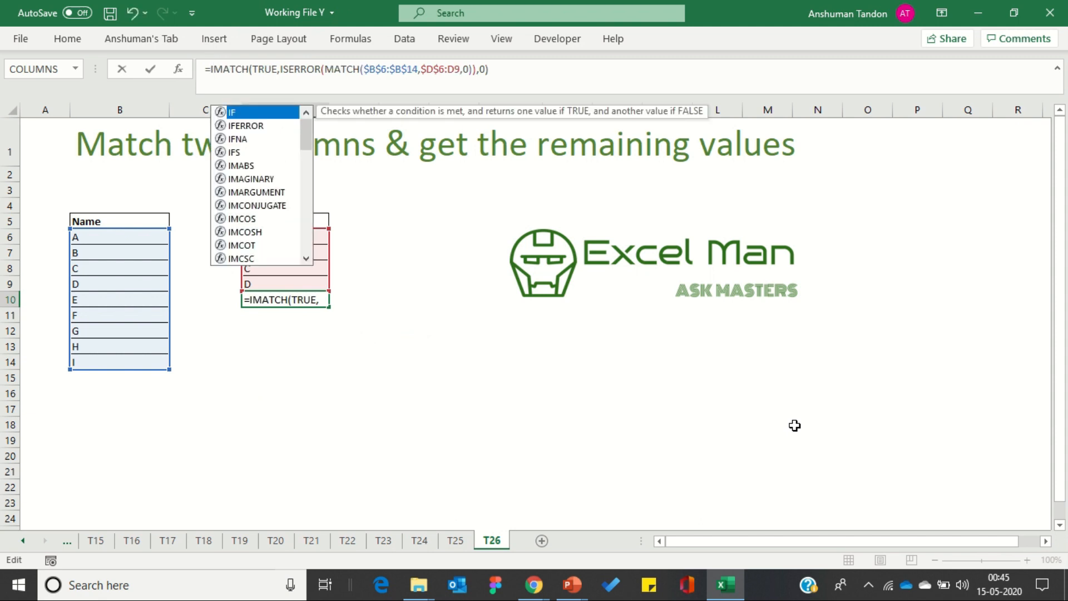
text(NDEX()
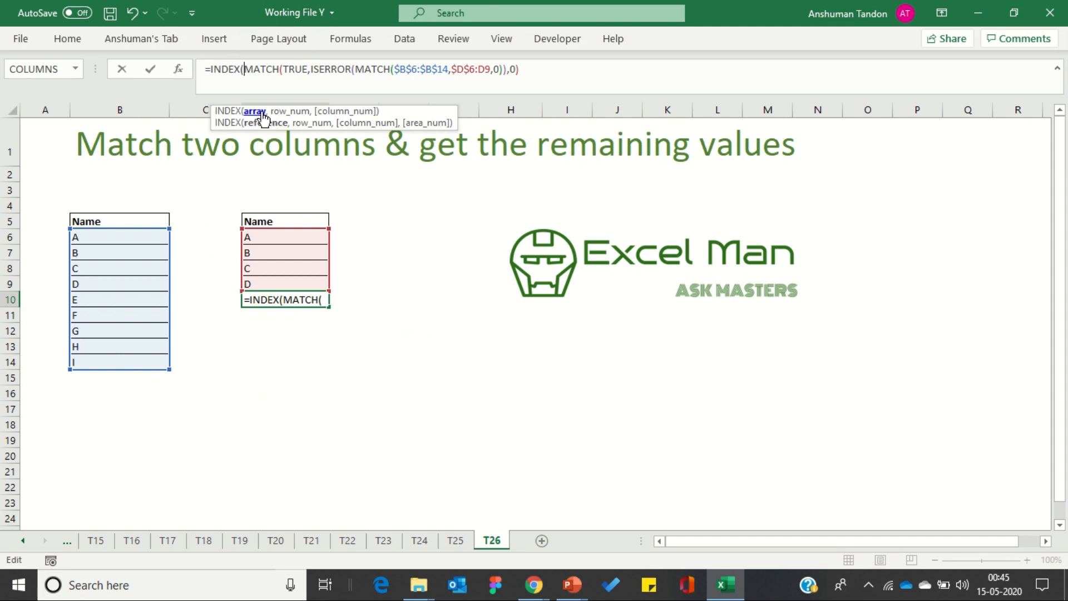
drag(119, 234, 140, 359)
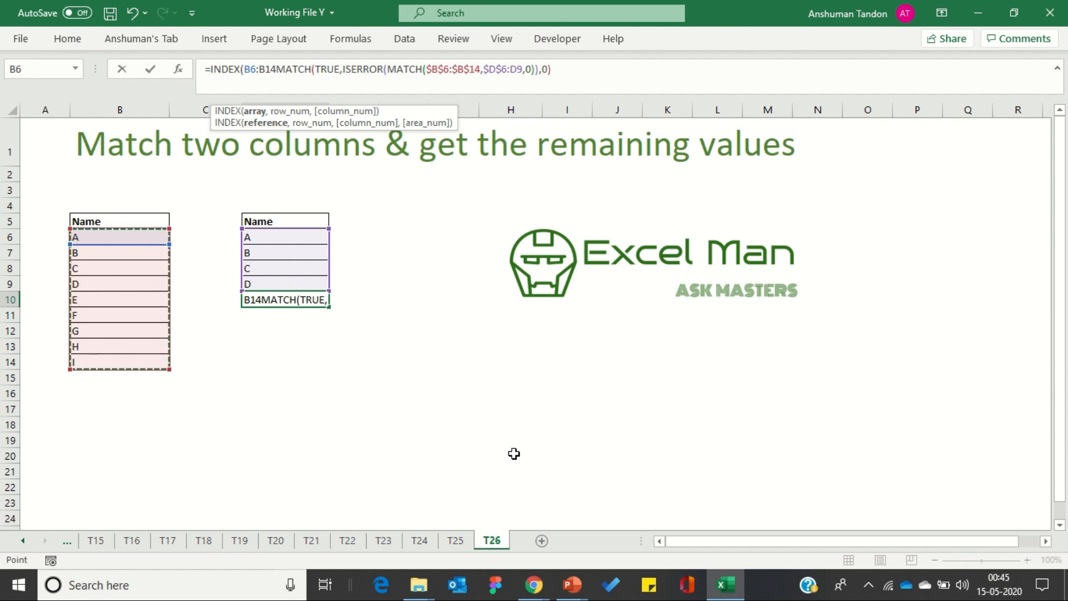
text(,)
Step: Make the INDEX array absolute as $B$6:$B$14, close the INDEX function with a parenthesis and enter the D10 formula
click(248, 70)
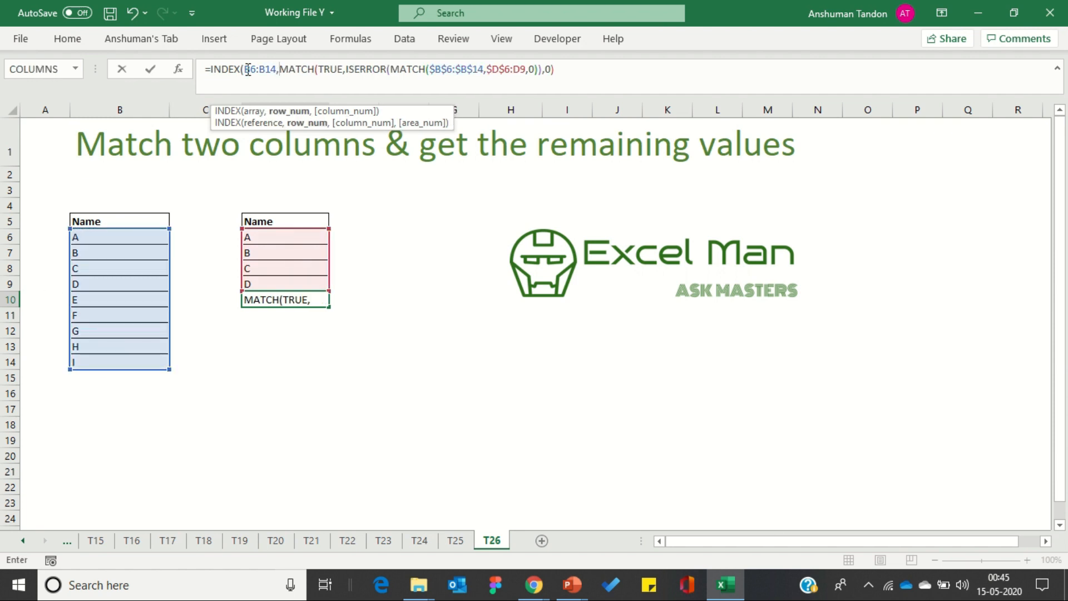
drag(242, 70, 279, 75)
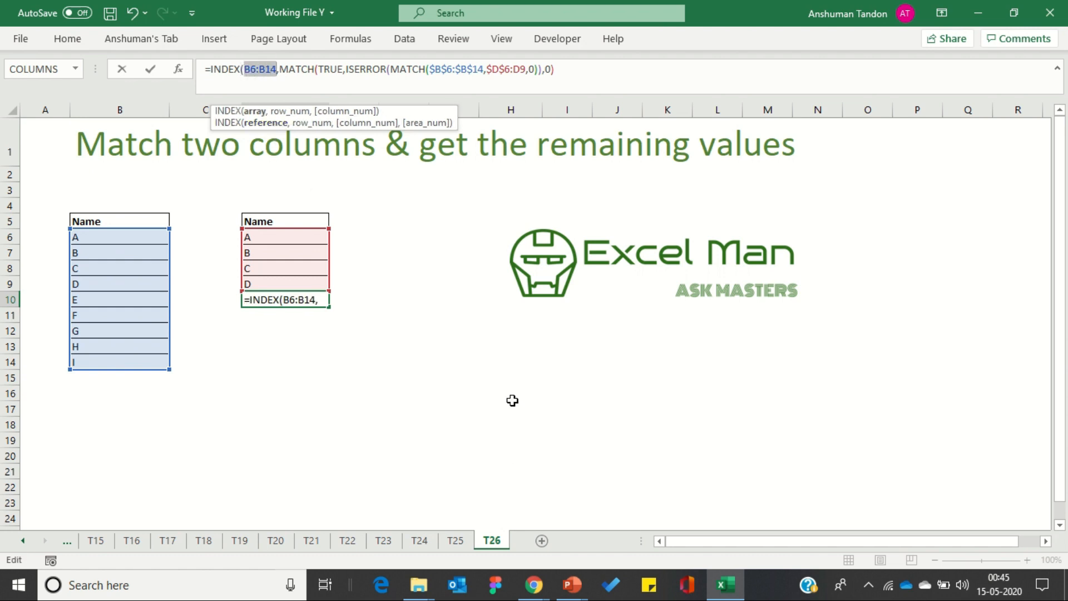
key(F4)
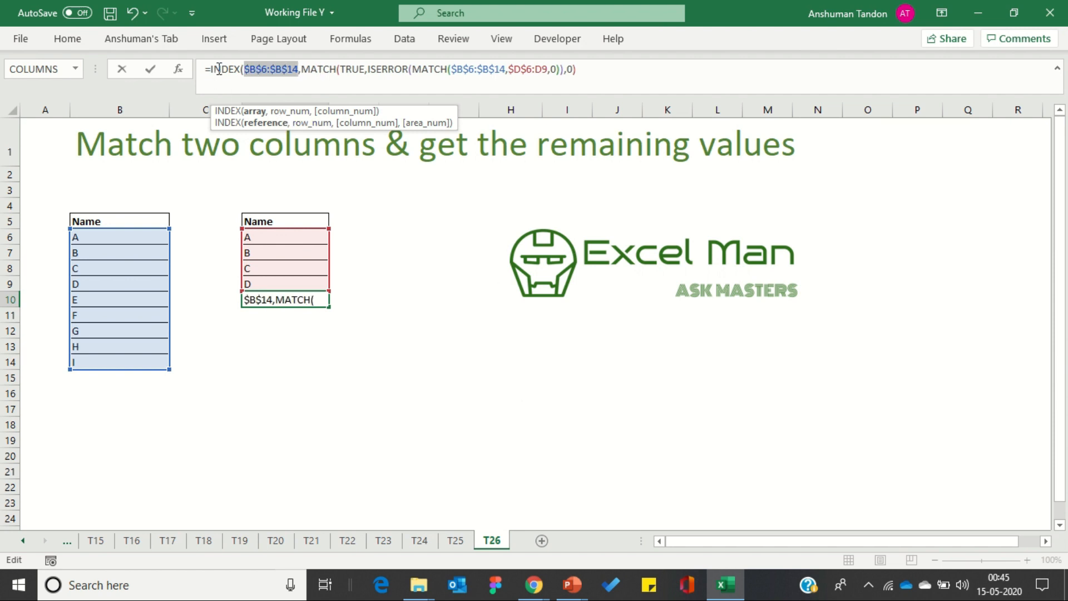
click(269, 69)
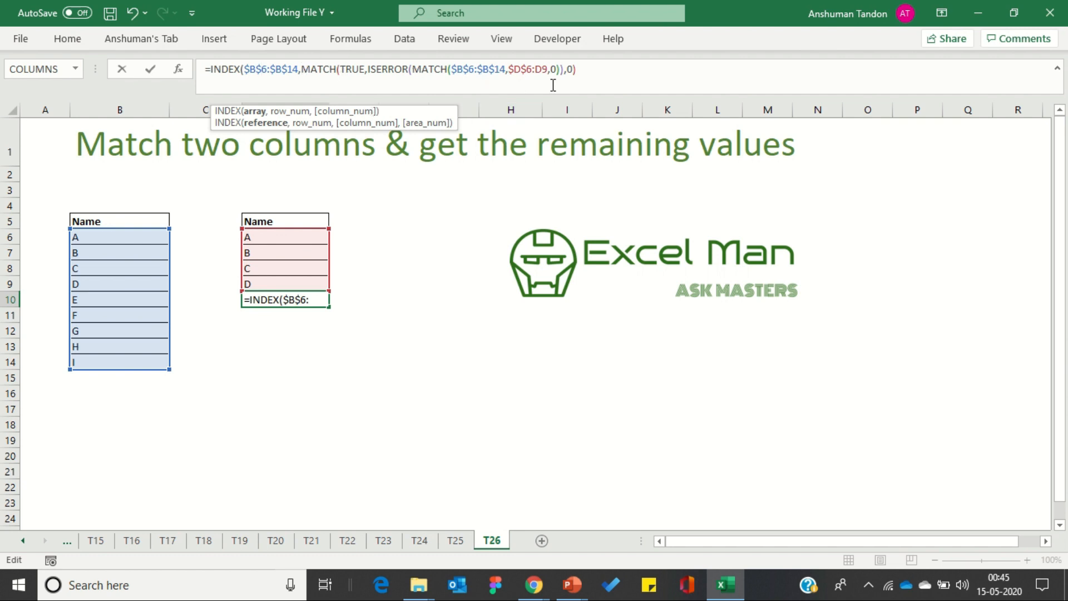
click(590, 75)
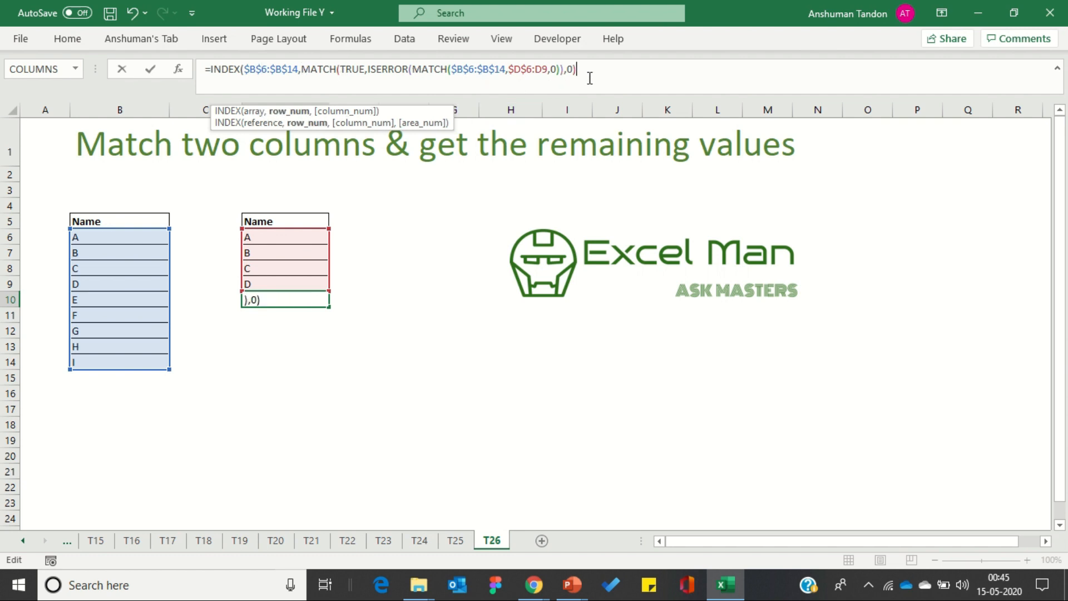
text())
key(Return)
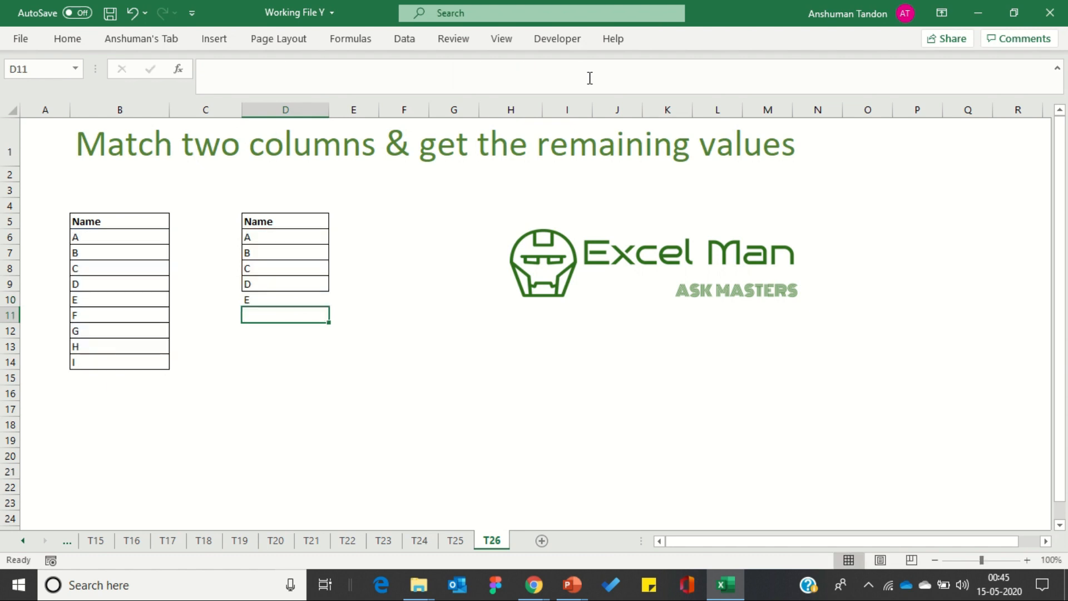
Step: Fill the INDEX formula from D10 down to D14 and compare the filled cells with the names in B10:B14
key(Up)
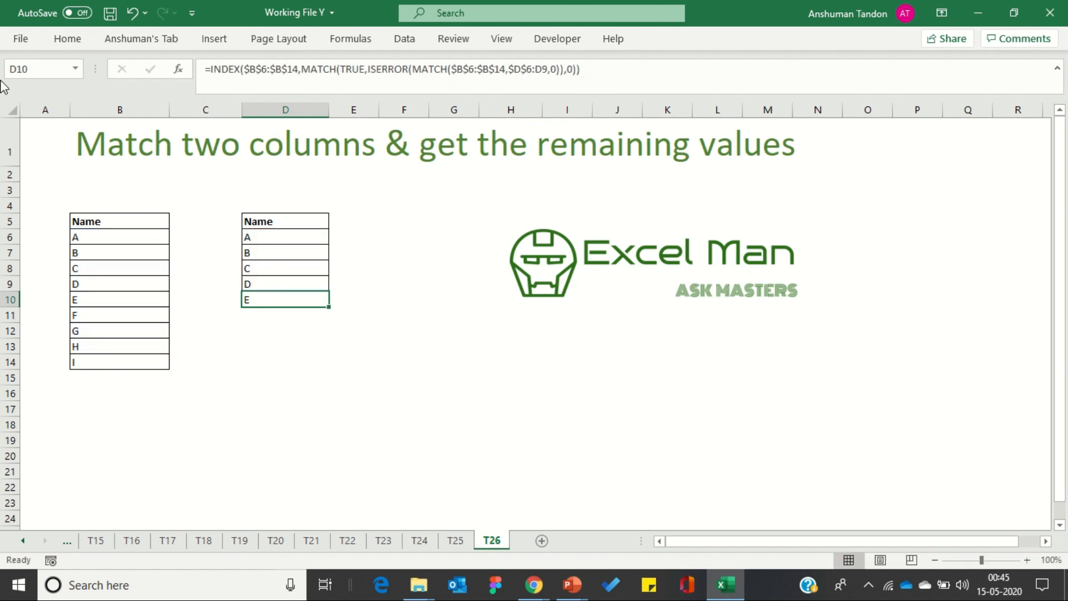
click(90, 295)
click(267, 301)
drag(124, 295, 148, 367)
click(326, 349)
click(268, 300)
drag(328, 306, 320, 369)
click(279, 407)
drag(255, 302, 266, 363)
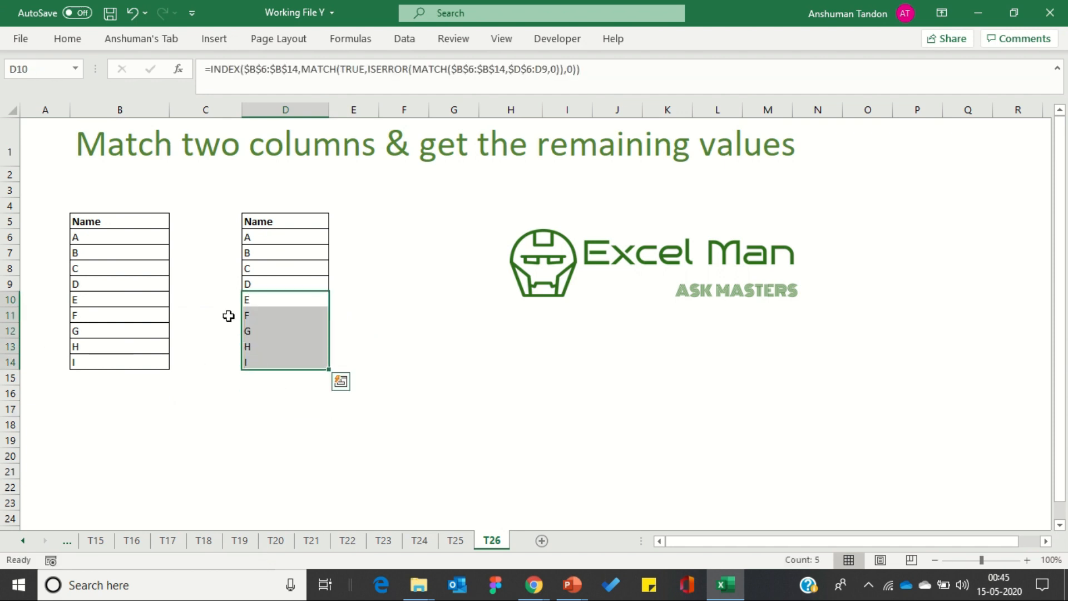
click(184, 407)
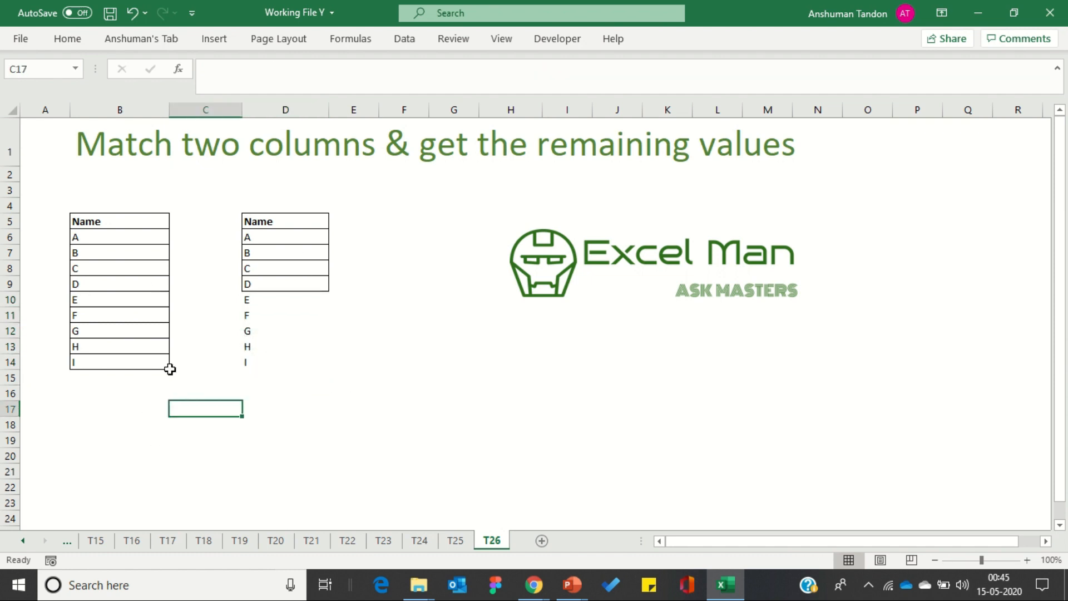
click(301, 319)
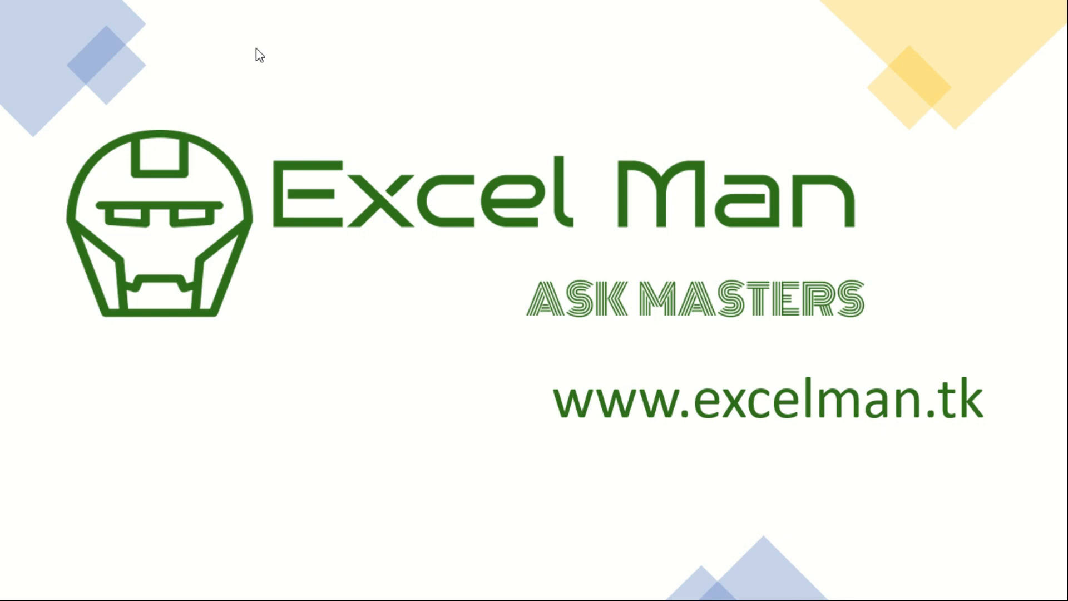